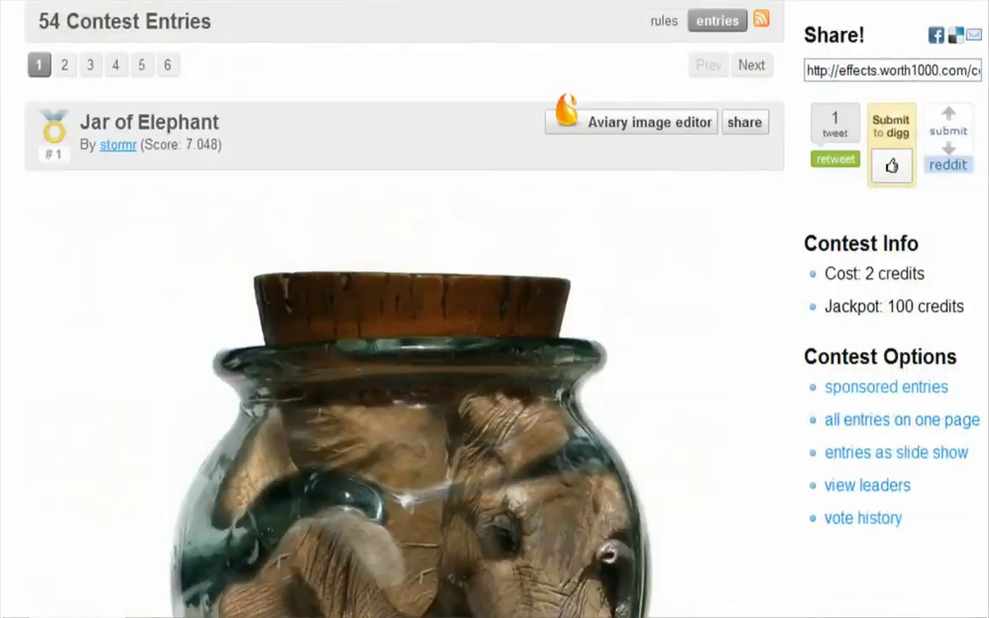
Step: Look through the contest entries, from the first-placed Jar of Elephant image down to the next entry
scroll(404, 309, "down", 5)
scroll(403, 310, "down", 10)
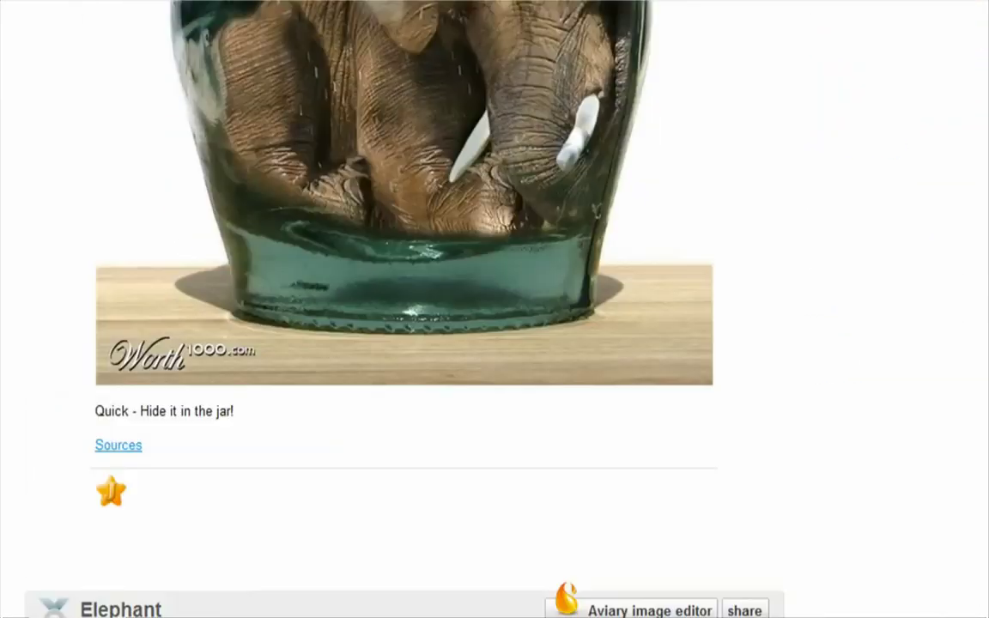
scroll(403, 309, "down", 9)
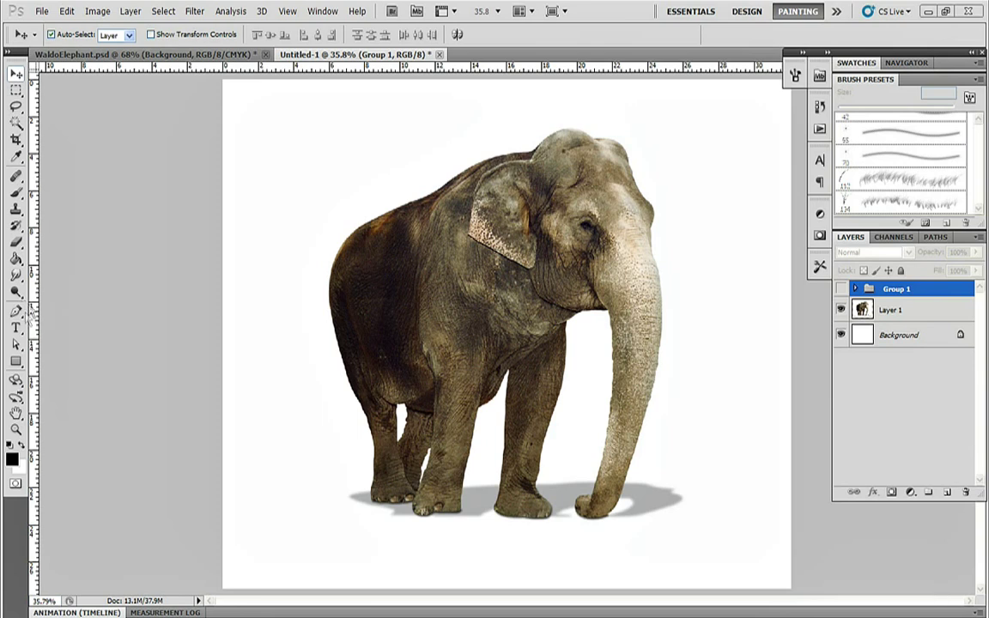
Step: Create a new layer, select a long thin horizontal rectangle across the elephant's head, and fill it with bright red
left_click(26, 90)
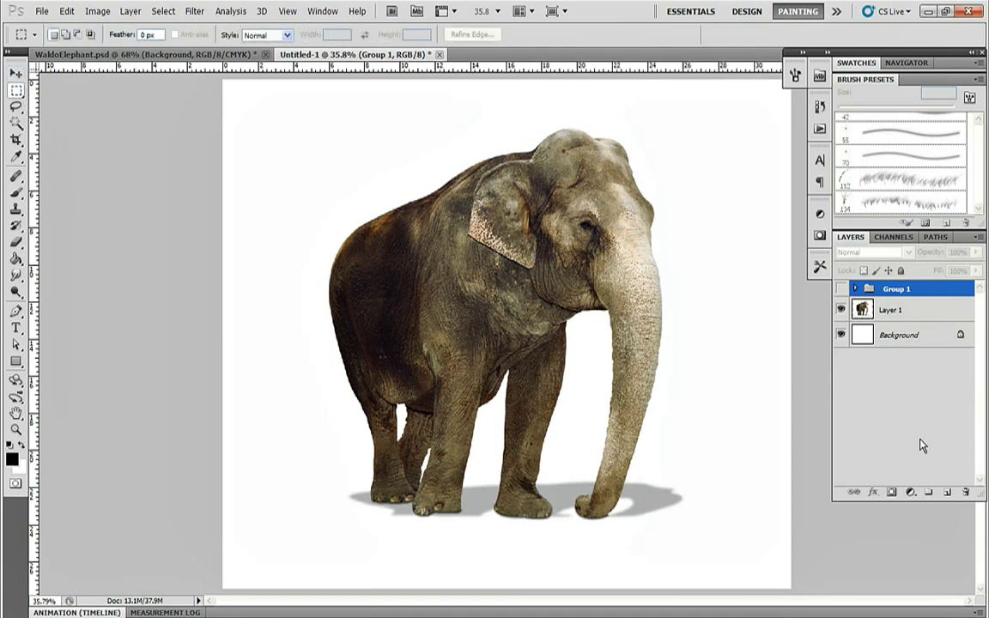
left_click(945, 494)
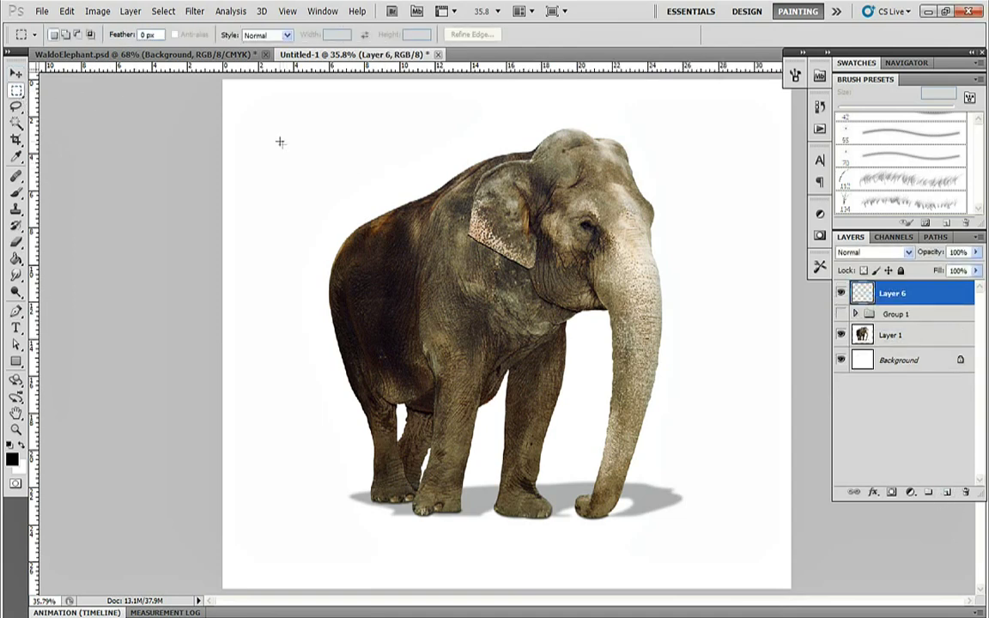
left_click_drag(266, 127, 604, 154)
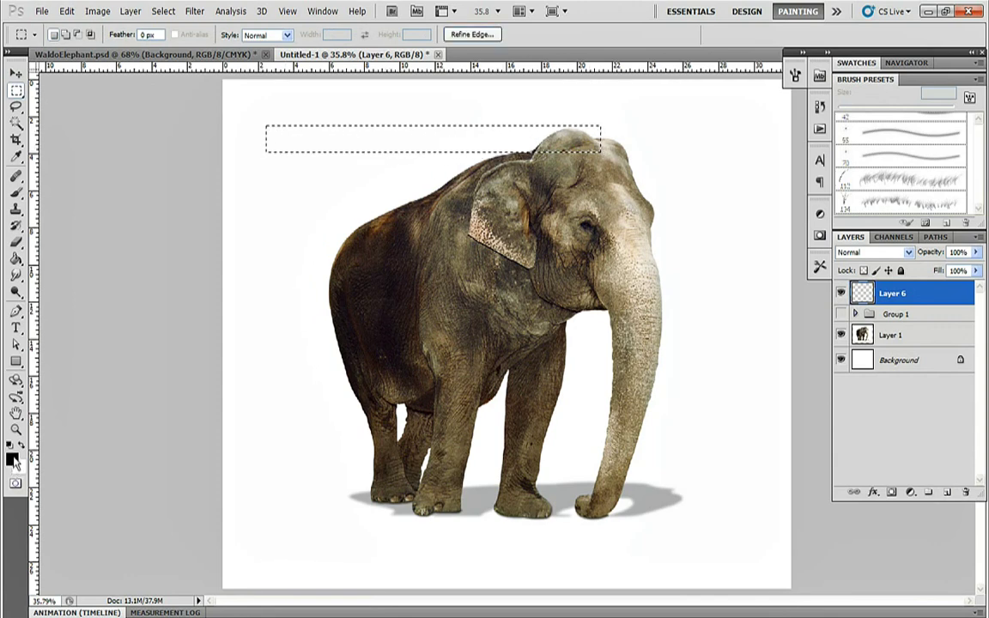
left_click(12, 458)
type("243")
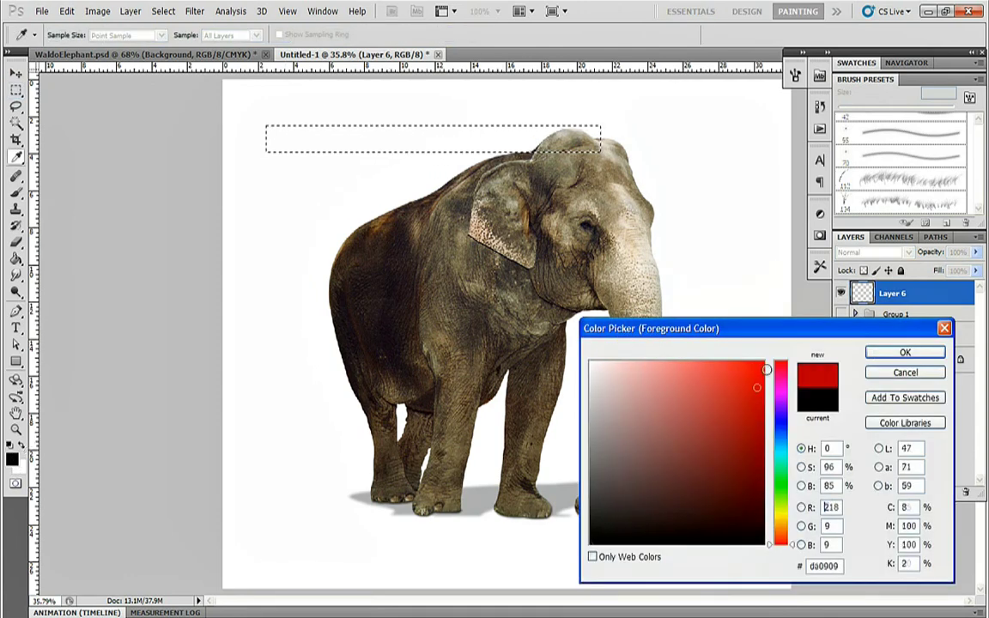
left_click(903, 354)
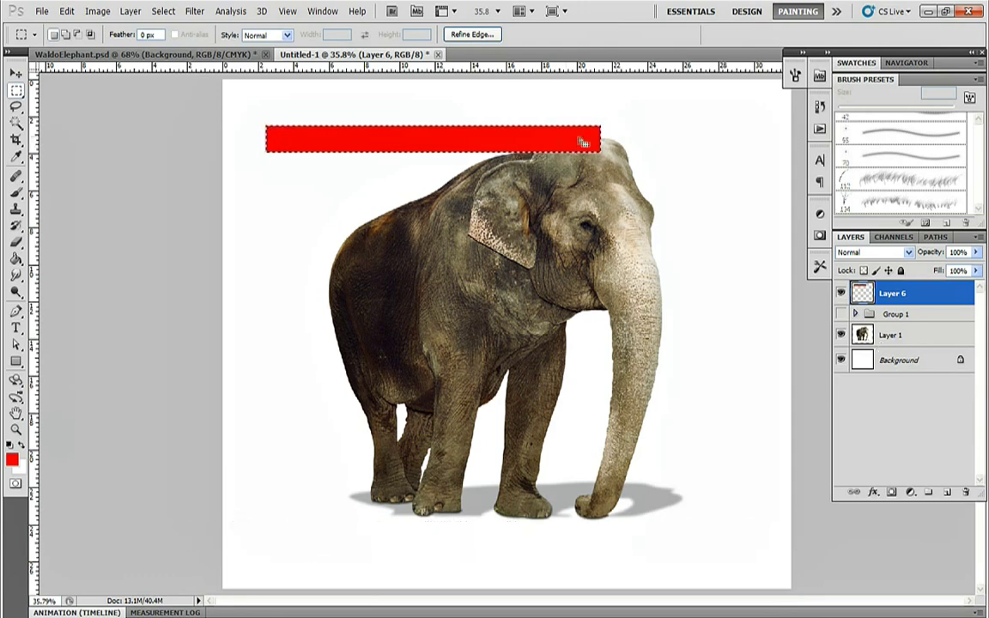
Step: Move the rectangular selection directly beneath the red stripe, fill it with white, and deselect
left_click_drag(584, 140, 578, 166)
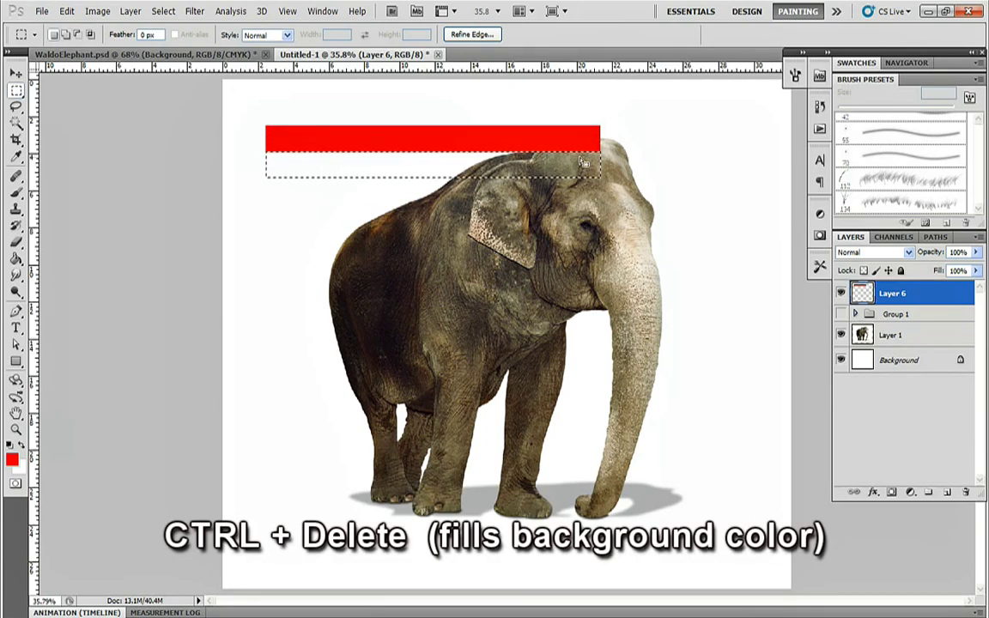
key("ctrl+Delete")
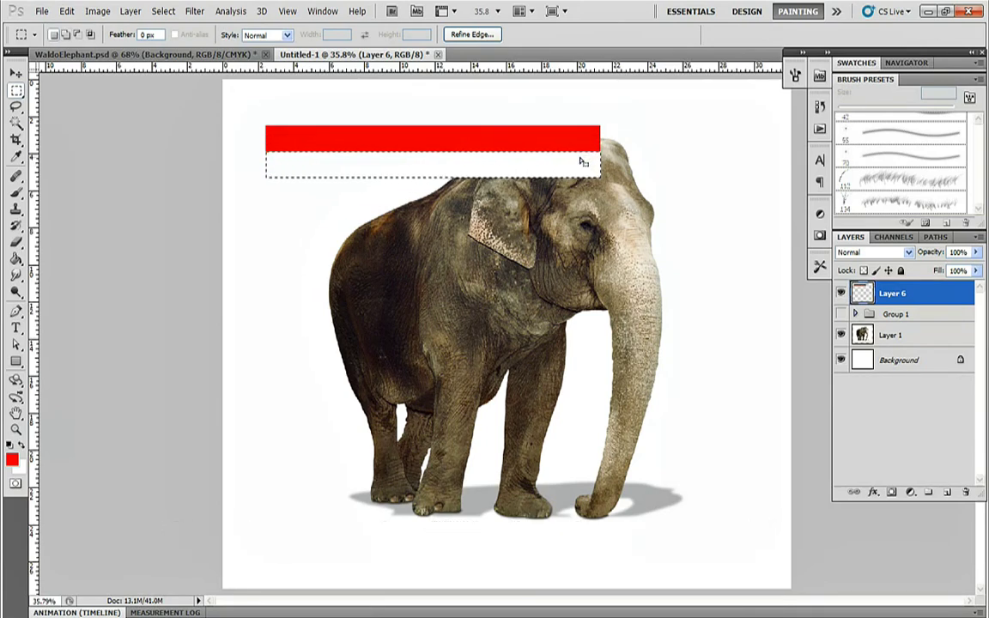
key("ctrl+d")
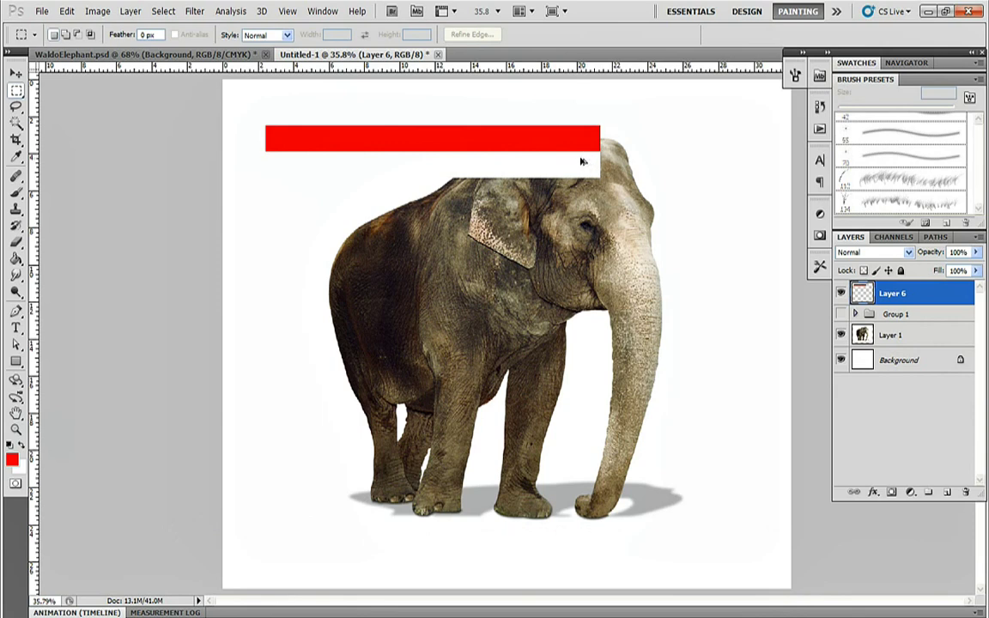
Step: Duplicate the red and white stripe pair downward three times, butting each copy against the previous one
left_click_drag(581, 157, 580, 208)
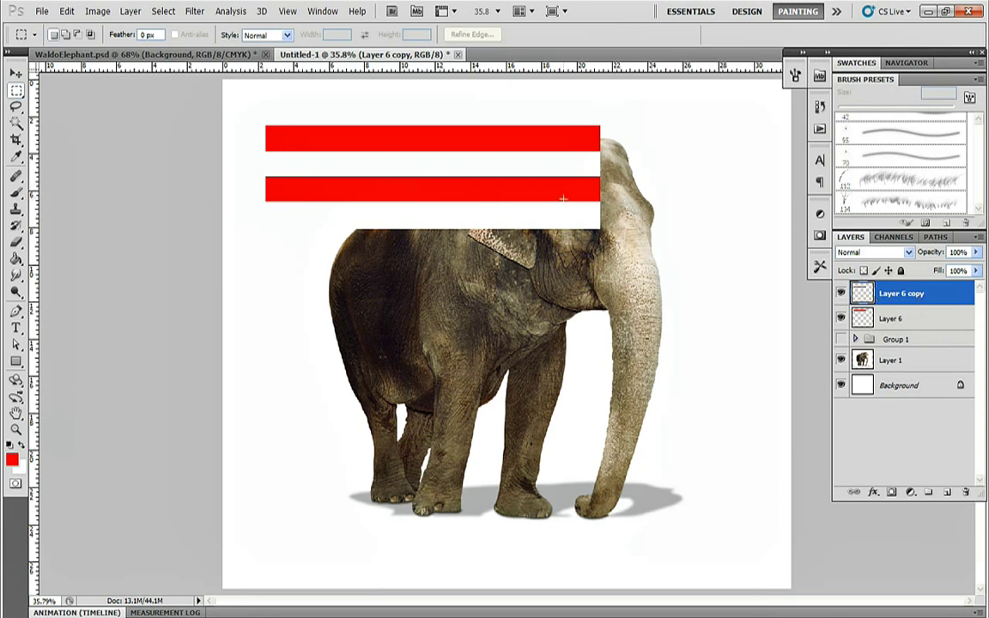
left_click_drag(567, 214, 592, 301)
key("ctrl+j")
left_click(592, 300, "alt")
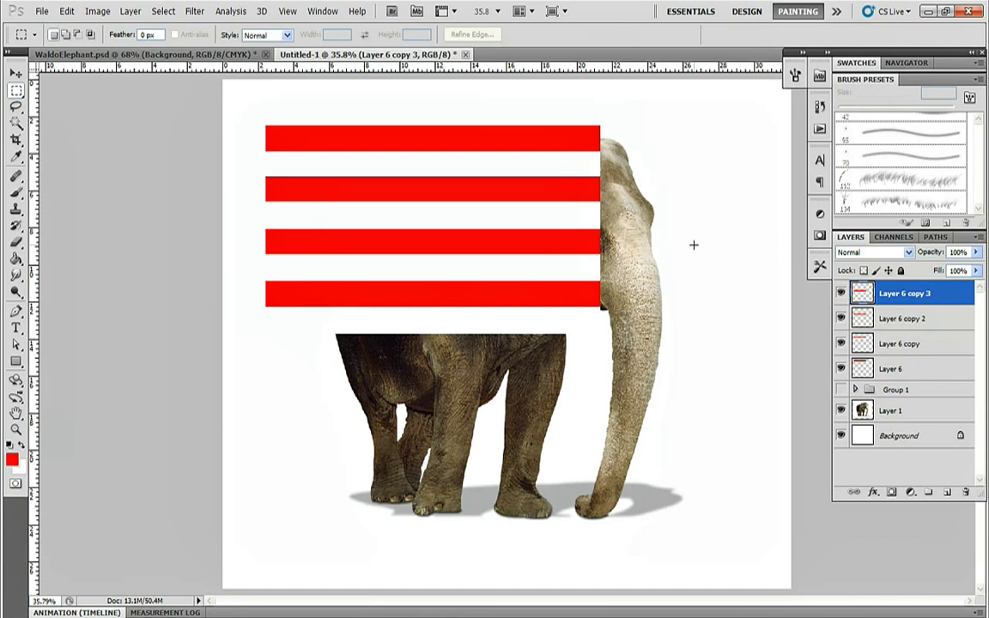
Step: Merge the four stripe layers into a single layer
left_click(926, 370, "shift")
right_click(940, 351)
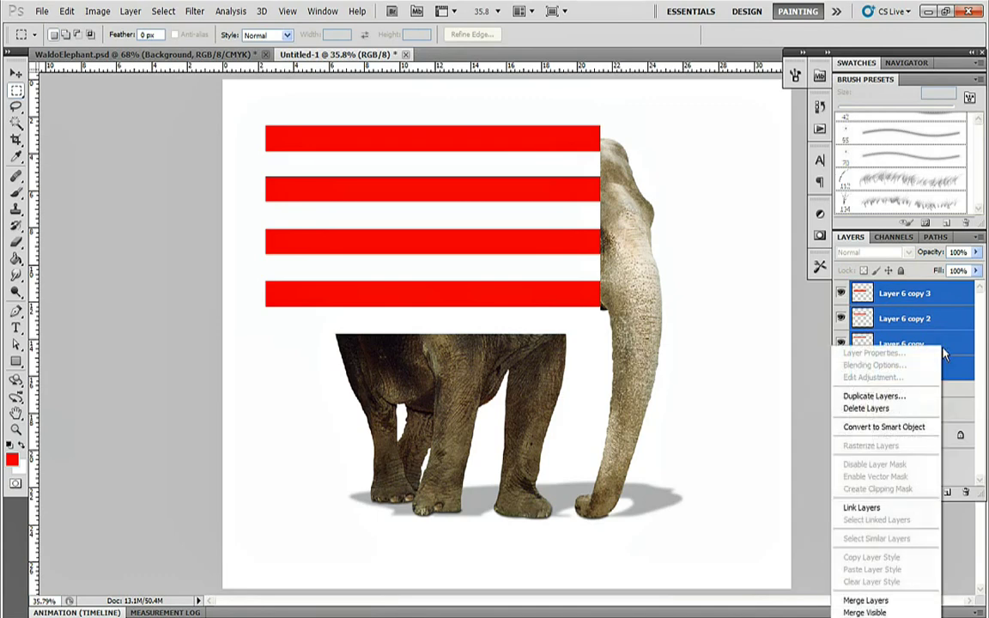
left_click(900, 601)
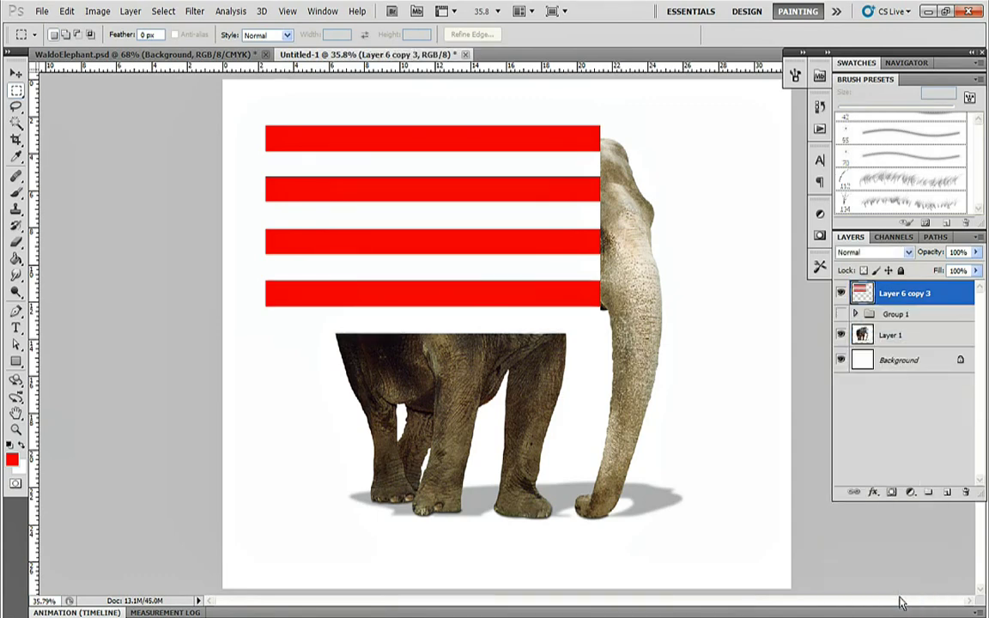
Step: Duplicate the merged stripes directly below themselves and merge both layers into one block of eight stripe pairs
left_click_drag(560, 209, 552, 413)
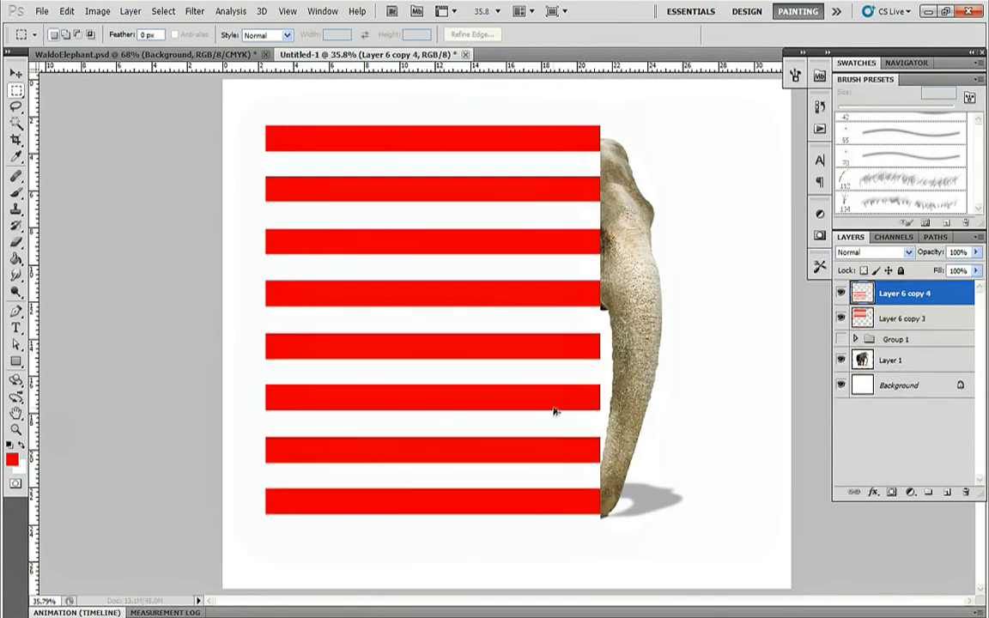
left_click(931, 321, "shift")
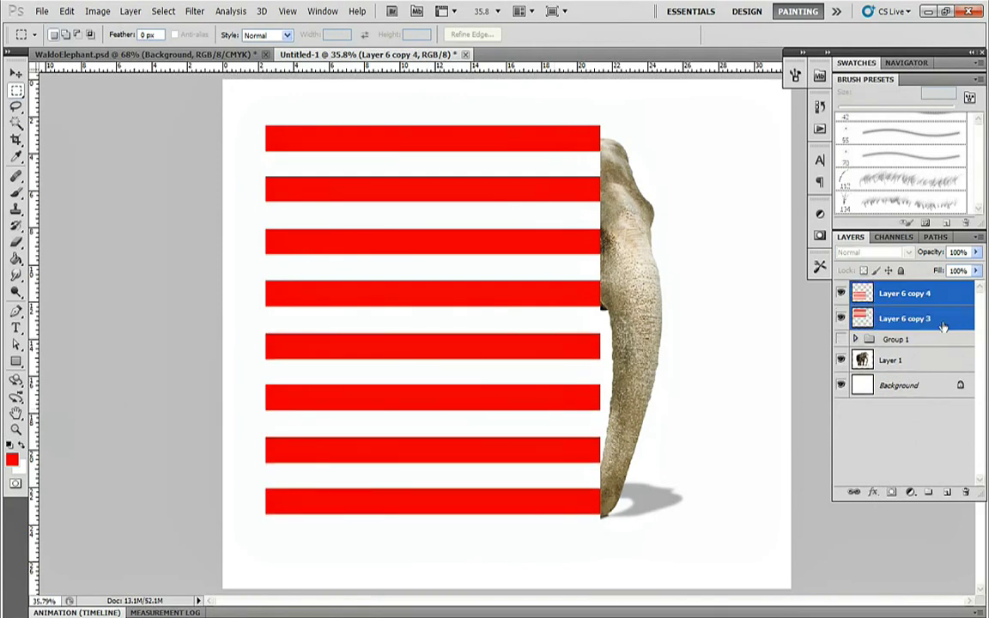
right_click(943, 321)
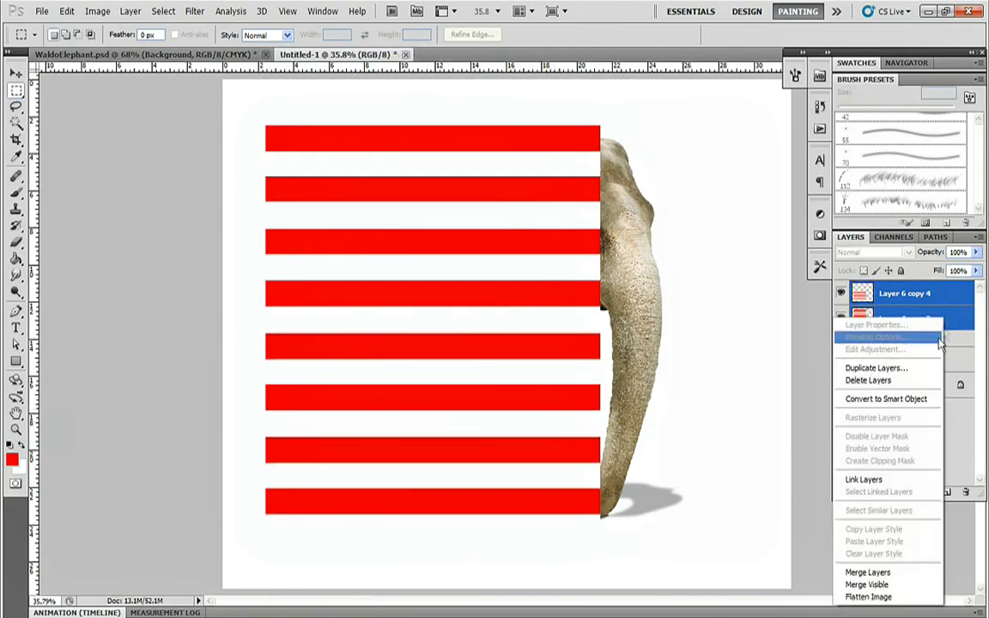
left_click(907, 570)
Step: Move the striped block slightly lower over the elephant, toggling its visibility off and on to check the elephant underneath
key("v")
left_click_drag(541, 219, 539, 257)
left_click(842, 294)
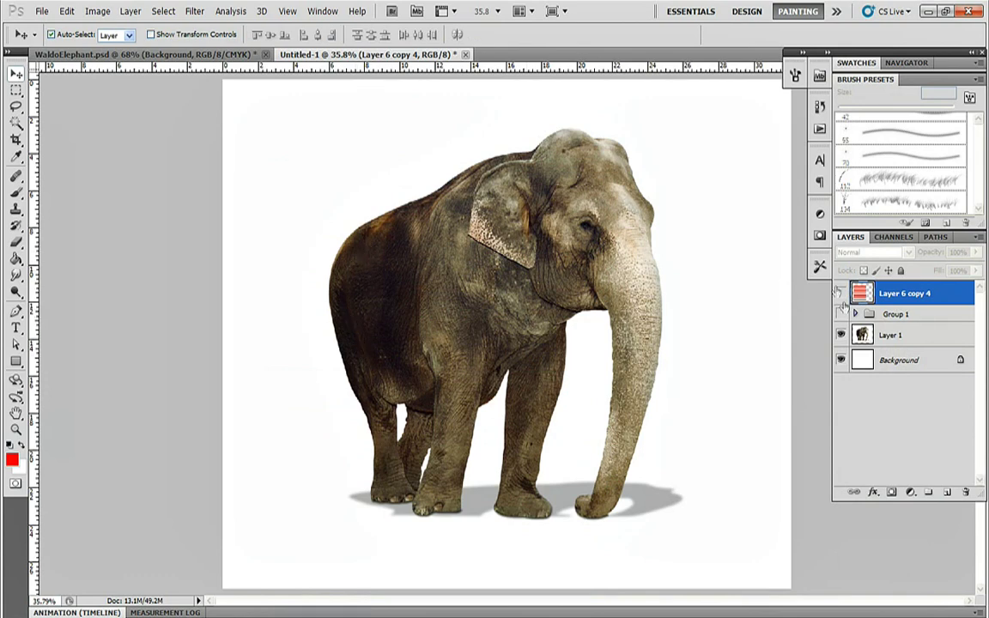
left_click(841, 294)
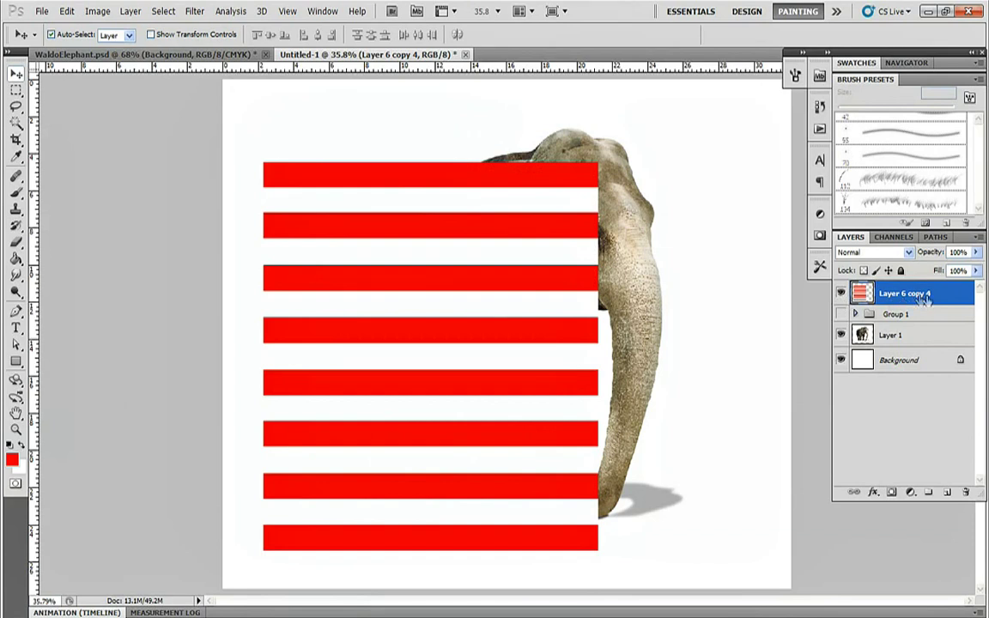
Step: Duplicate the striped block's layer and hide the original, keeping only the copy visible
left_click_drag(934, 299, 947, 492)
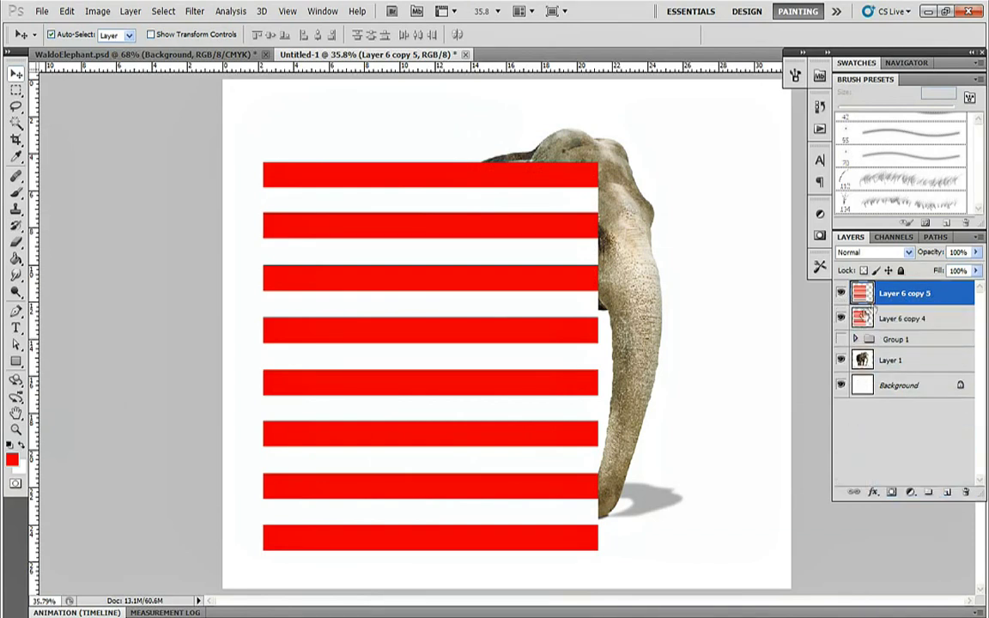
left_click_drag(841, 294, 841, 321)
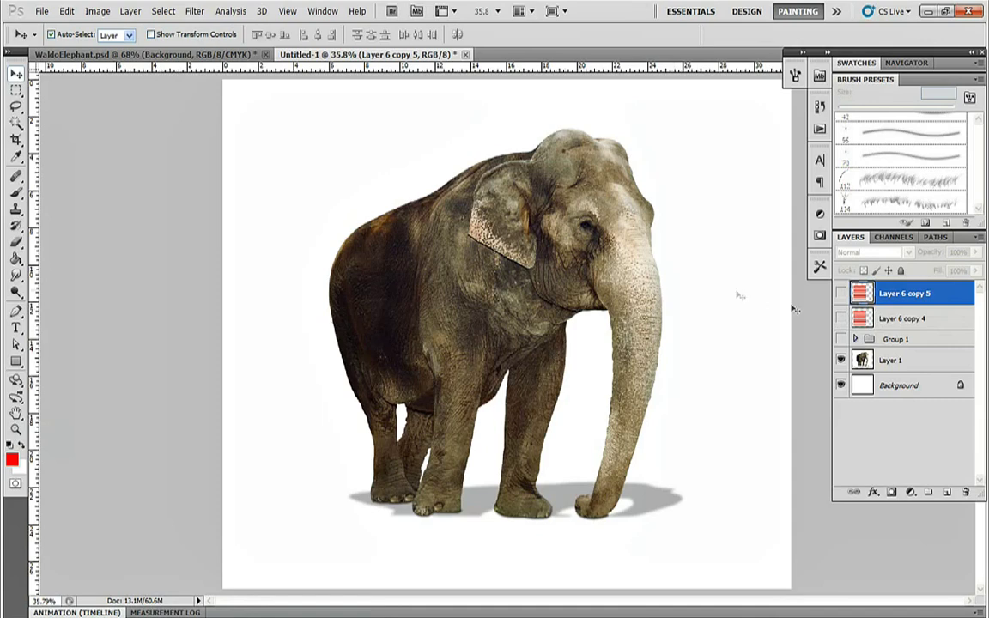
left_click(841, 293)
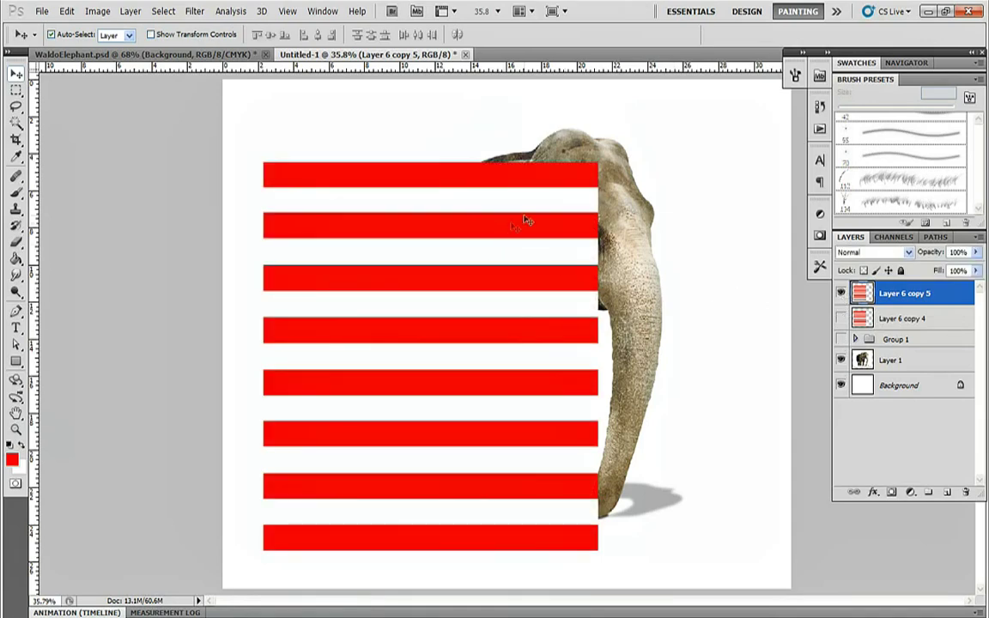
Step: Rotate the duplicated stripes 90° to make them vertical and centre them over the elephant
key("ctrl+t")
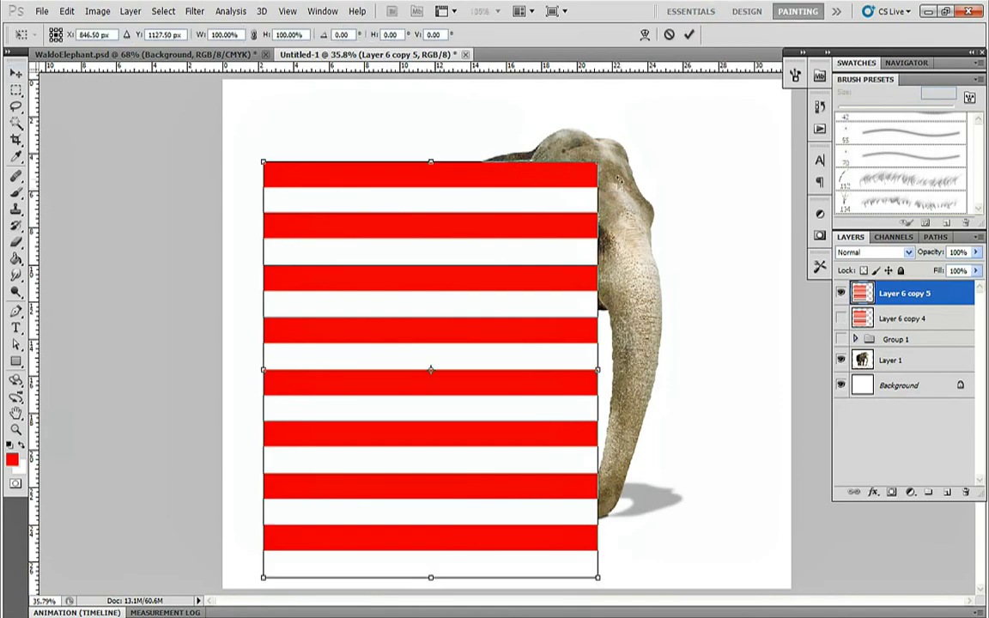
left_click_drag(604, 202, 532, 458)
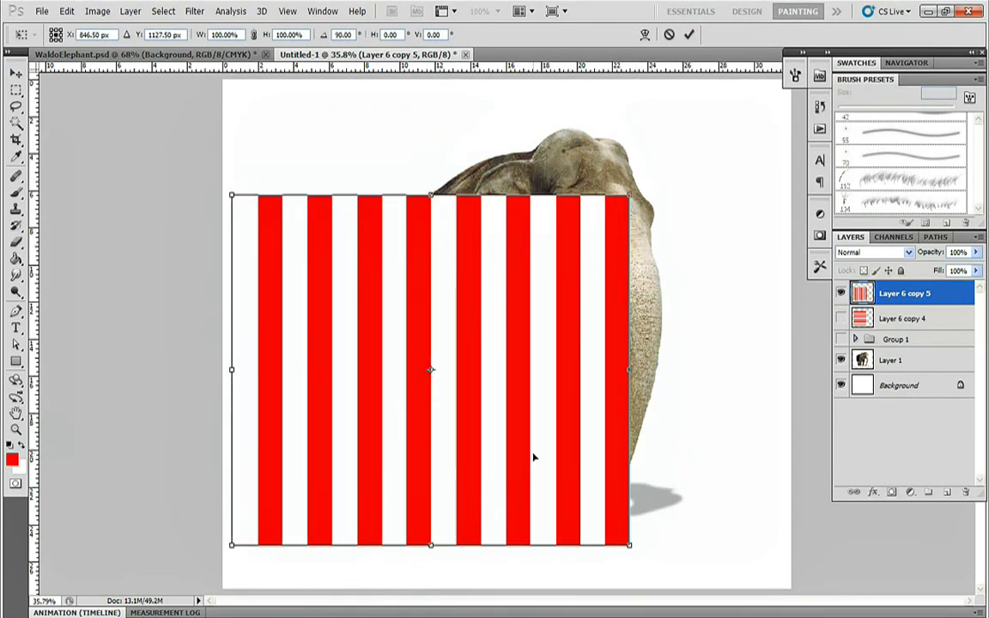
key("Return")
left_click_drag(530, 367, 568, 322)
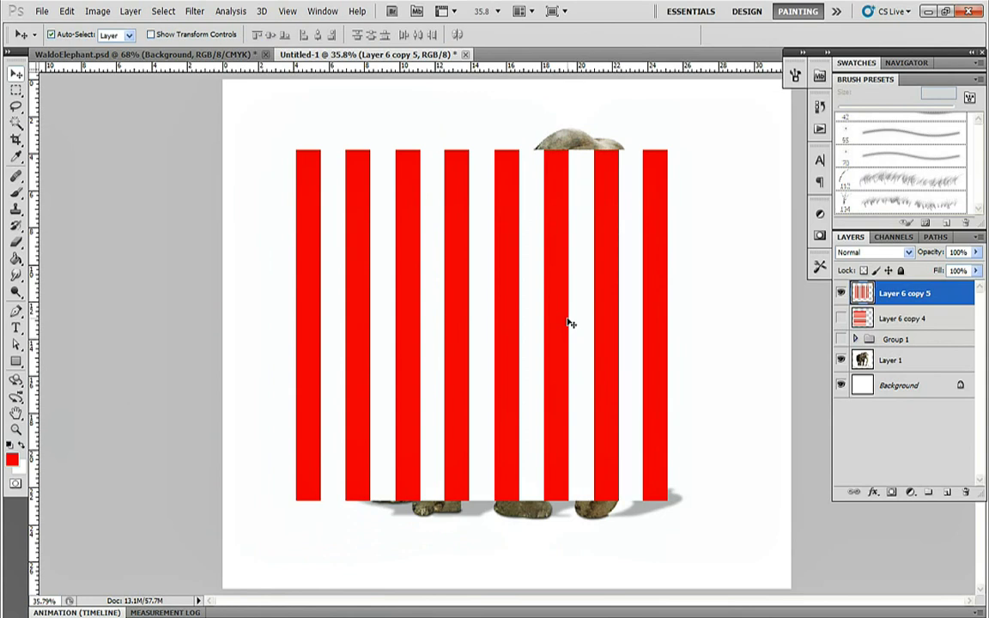
Step: Apply perspective so the vertical stripes shrink toward the elephant's rear, and narrow the block to about 89.8% width
key("ctrl+t")
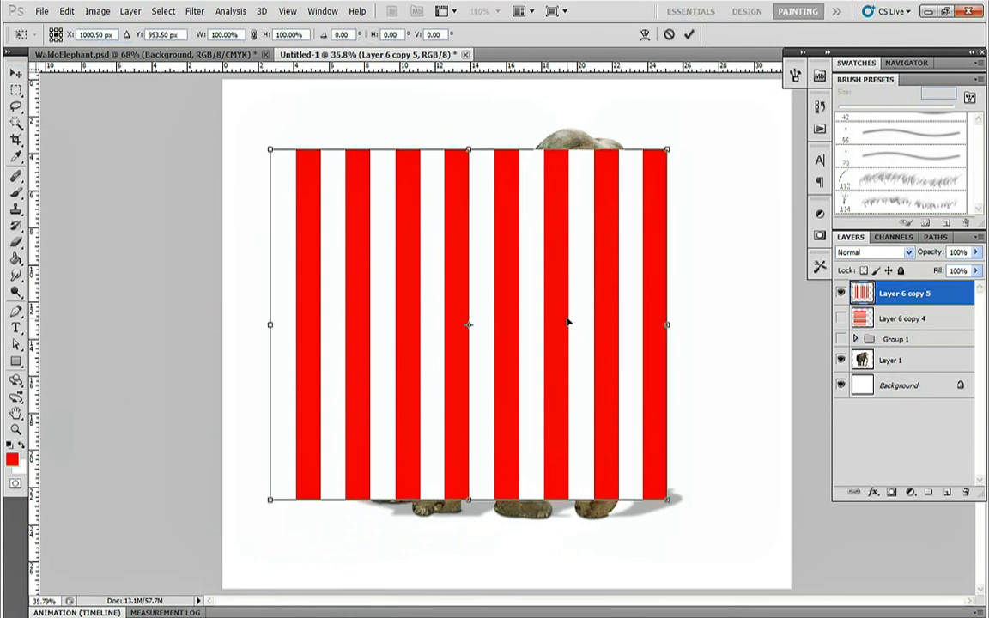
left_click_drag(271, 153, 279, 234)
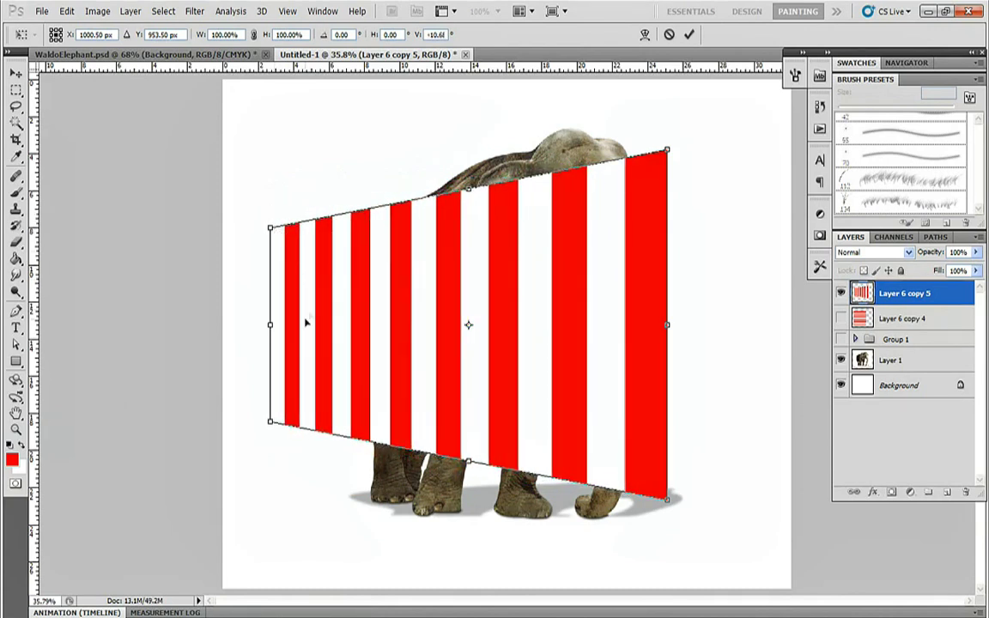
left_click_drag(270, 325, 306, 334)
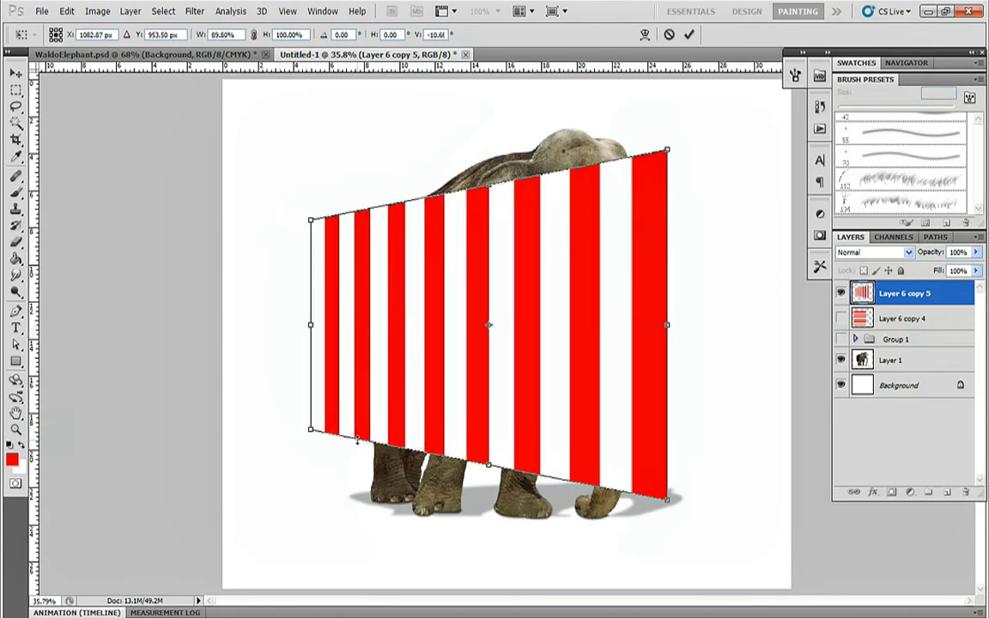
key("Return")
Step: Trim the angled ends of the stripes by selecting a central rectangle, inverting the selection, deleting the outside, and deselecting
left_click(16, 89)
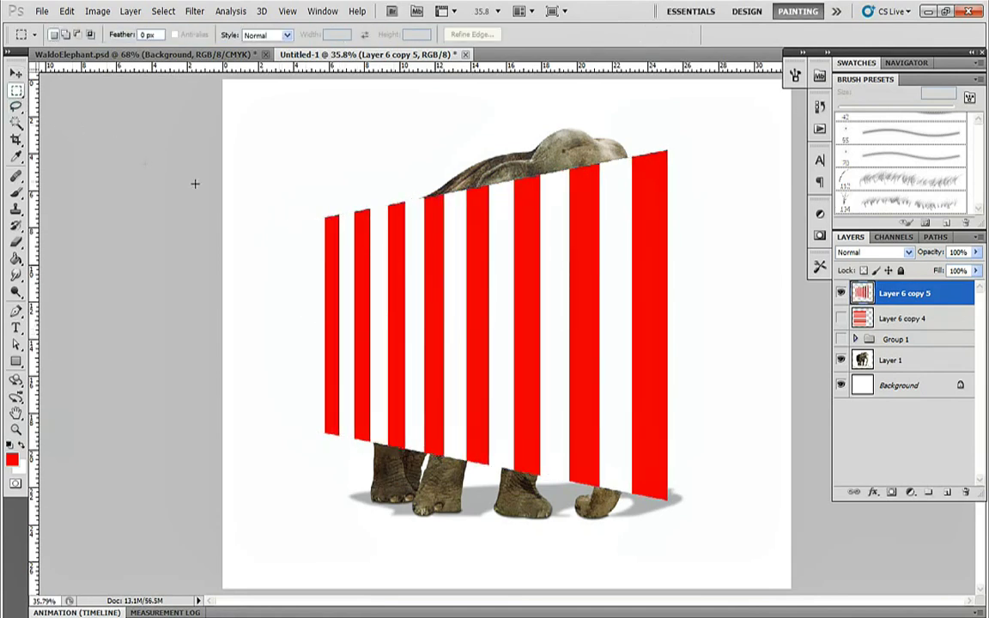
left_click_drag(513, 258, 697, 431)
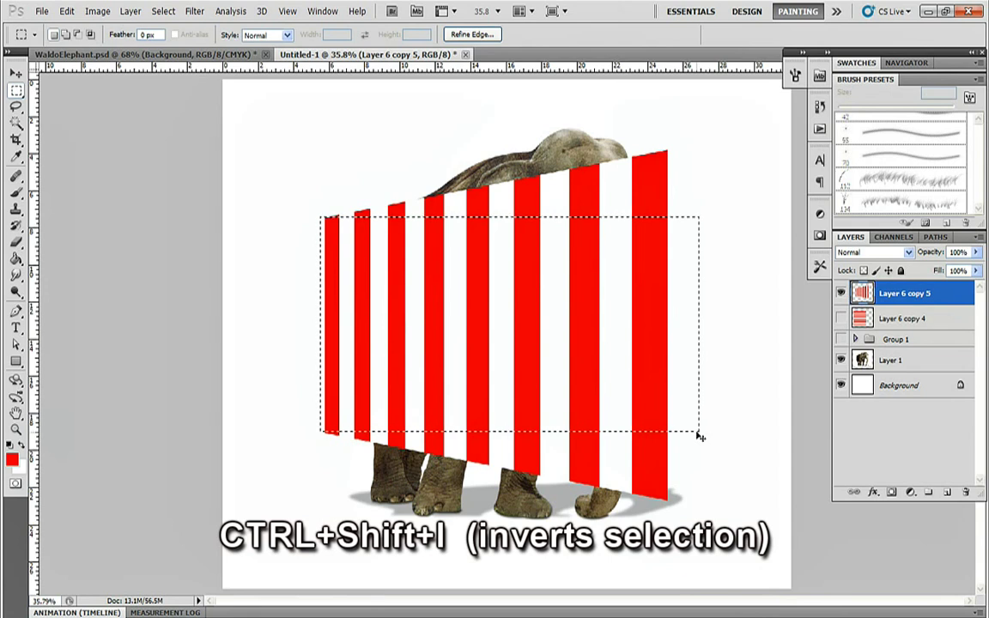
key("ctrl+shift+i")
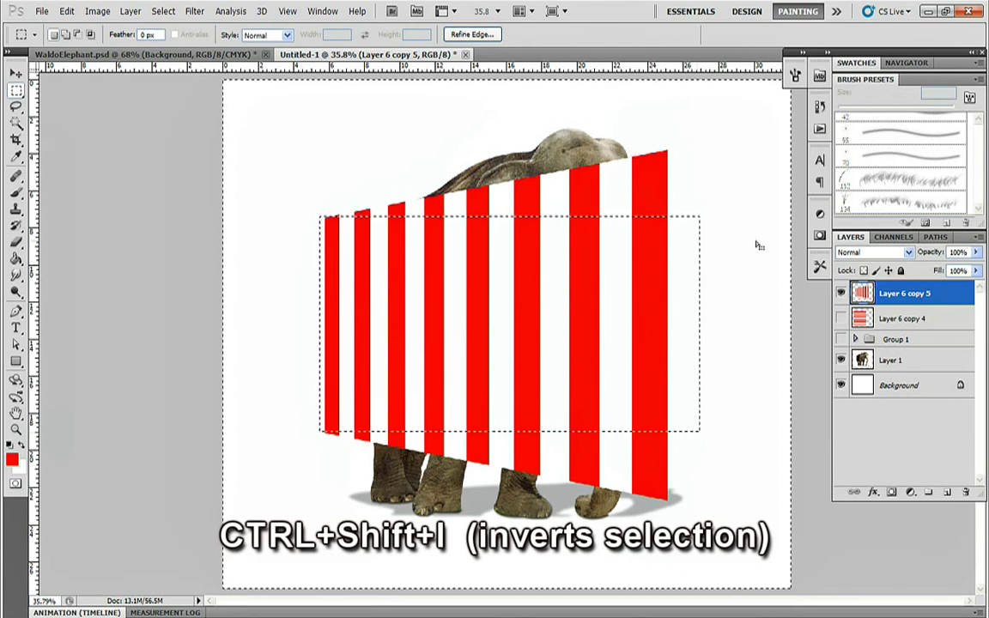
key("Delete")
key("ctrl+d")
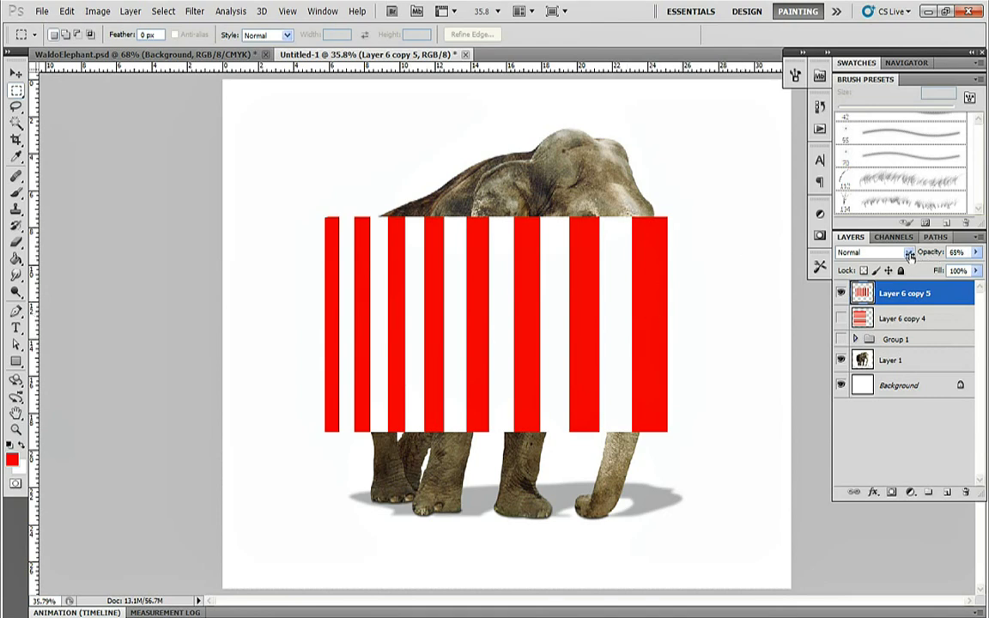
Step: Lower the vertical stripes' layer opacity to 62%, narrow the block to about 73% width, and place it over the elephant's torso
left_click_drag(931, 253, 907, 256)
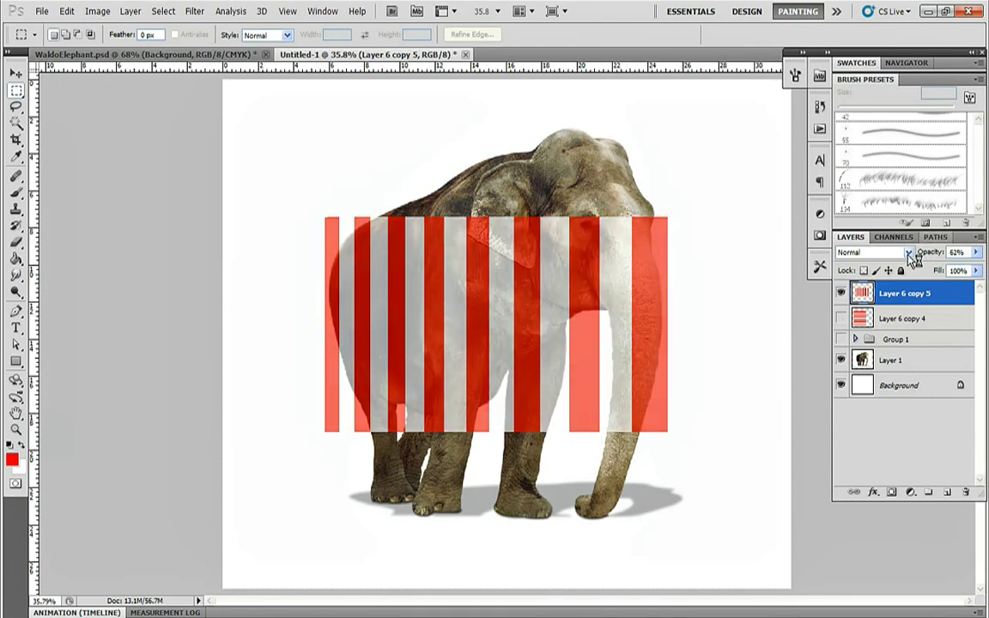
key("ctrl+t")
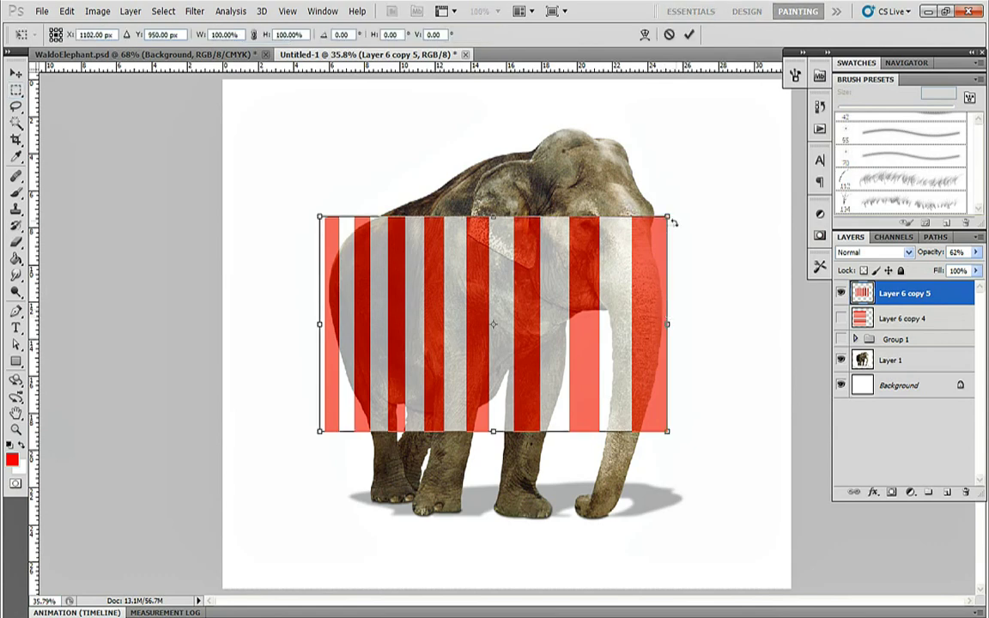
left_click_drag(665, 324, 537, 259)
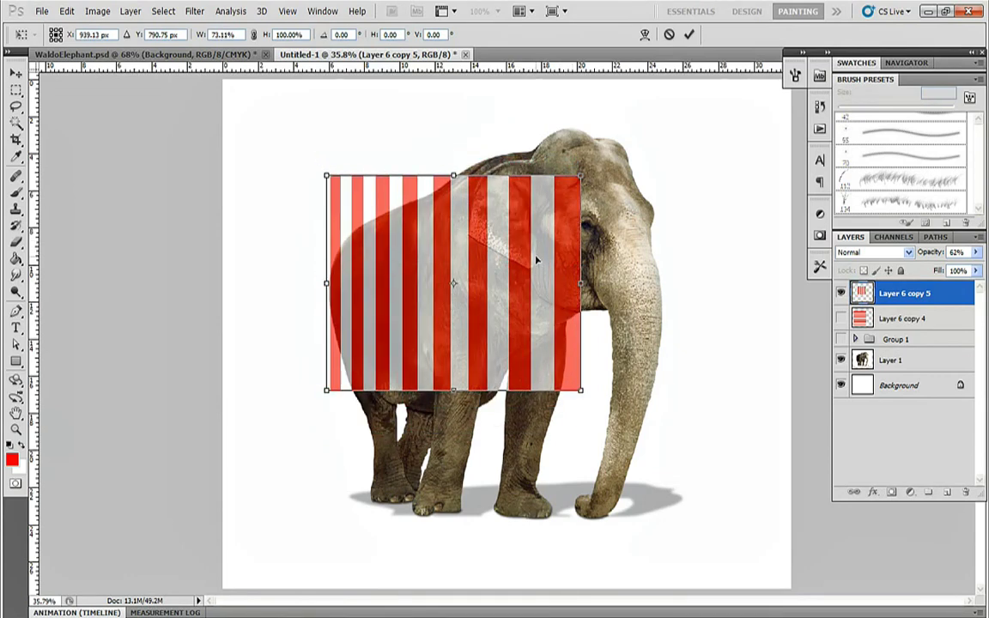
Step: Warp the block's front edge so it curves from the neck behind the ear down to the chest
left_click(66, 11)
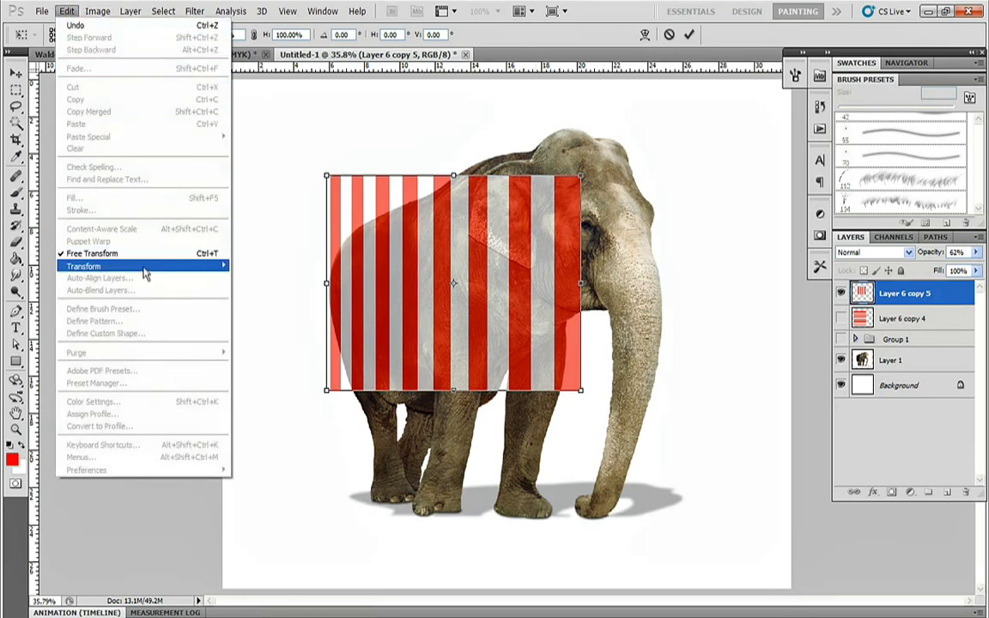
mouse_move(198, 266)
left_click(262, 347)
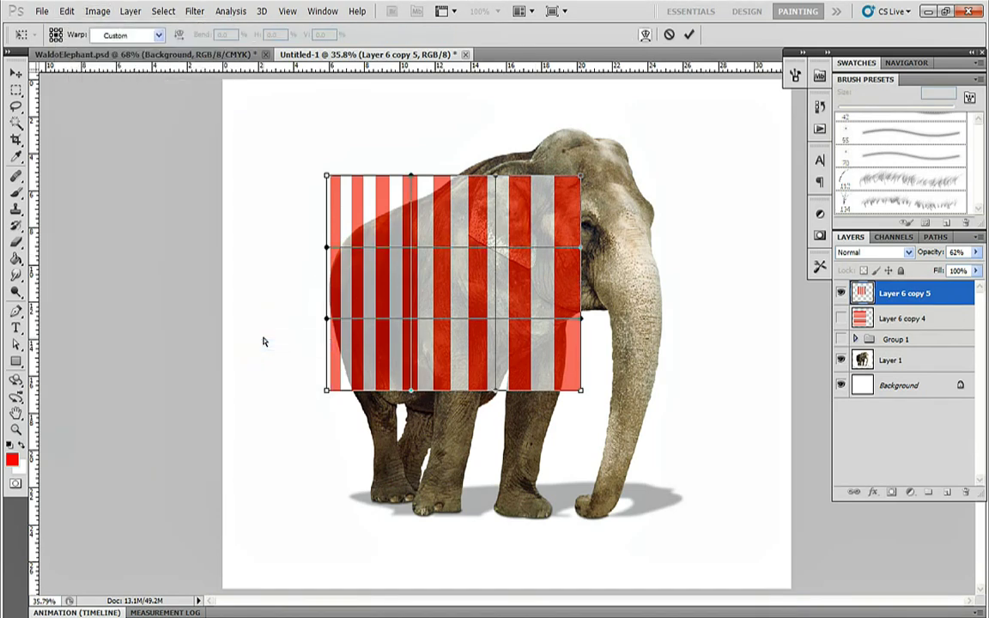
left_click_drag(581, 179, 514, 175)
left_click_drag(582, 250, 464, 157)
left_click_drag(581, 390, 522, 347)
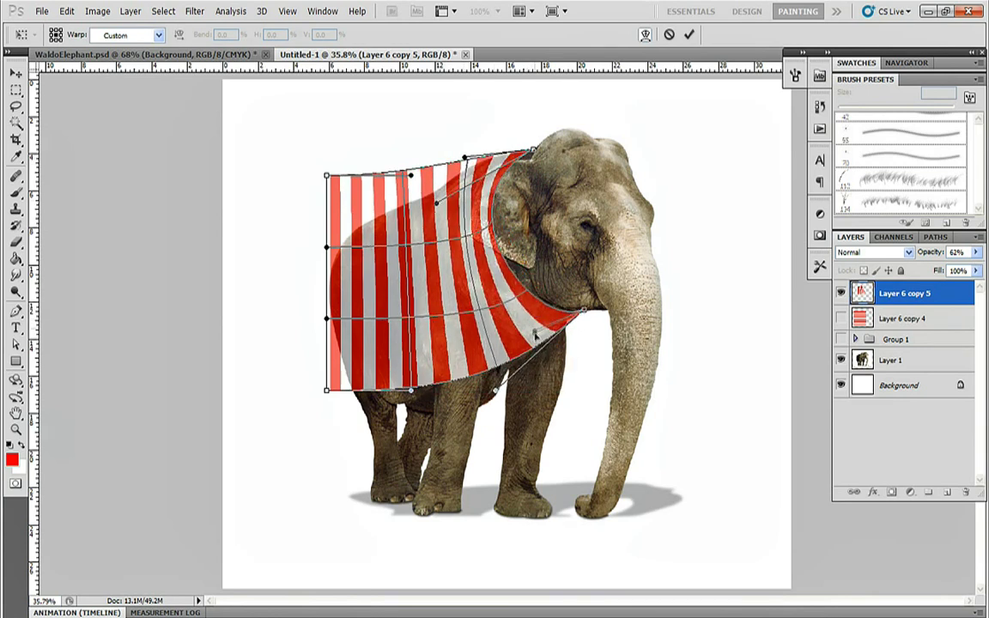
Step: Refine the warp so the front stripes bend around the shoulder and their lower edge curves up to the chest
left_click_drag(496, 391, 481, 395)
left_click_drag(474, 248, 447, 255)
left_click_drag(485, 287, 483, 295)
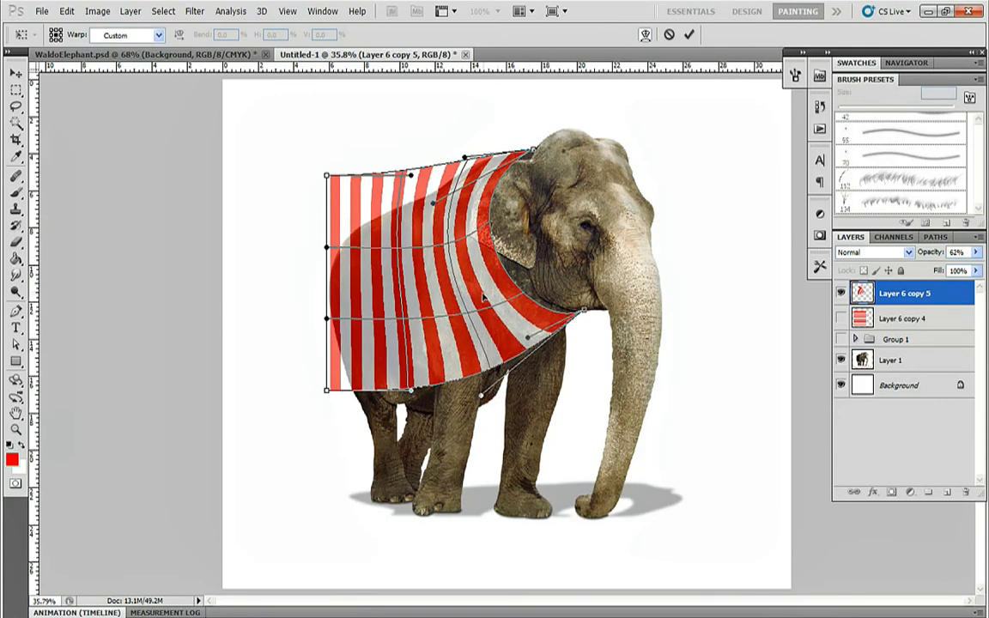
mouse_move(465, 157)
left_mouse_down()
mouse_move(418, 144)
mouse_move(469, 159)
left_mouse_up()
left_click_drag(481, 396, 504, 380)
left_click_drag(584, 310, 584, 311)
left_click_drag(505, 378, 515, 375)
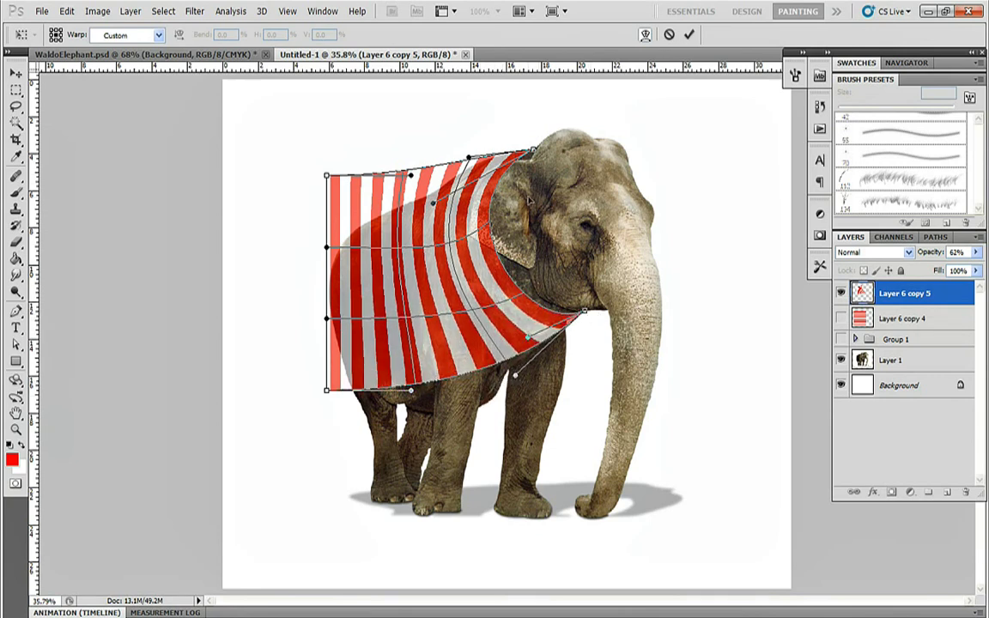
Step: Warp the block's rear corners and inner stripes to follow the elephant's back, rump and belly, and apply the warp
left_click_drag(327, 177, 355, 226)
left_click_drag(411, 176, 410, 202)
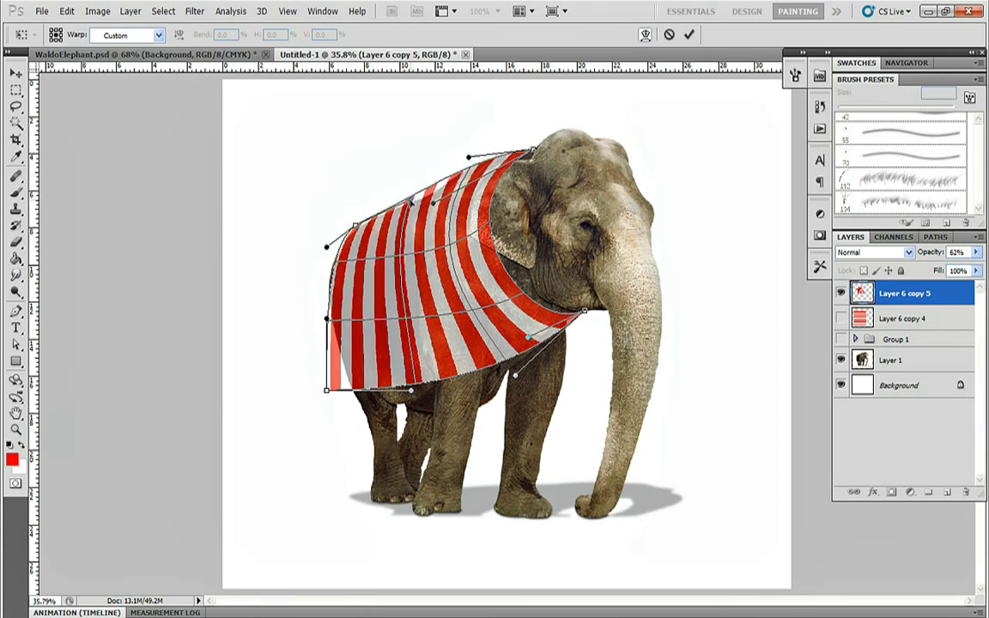
left_click_drag(335, 393, 492, 438)
left_click_drag(516, 375, 506, 364)
left_click_drag(492, 438, 502, 441)
left_click_drag(326, 319, 347, 387)
left_click_drag(400, 411, 401, 407)
left_click_drag(356, 226, 359, 224)
left_click_drag(409, 315, 378, 321)
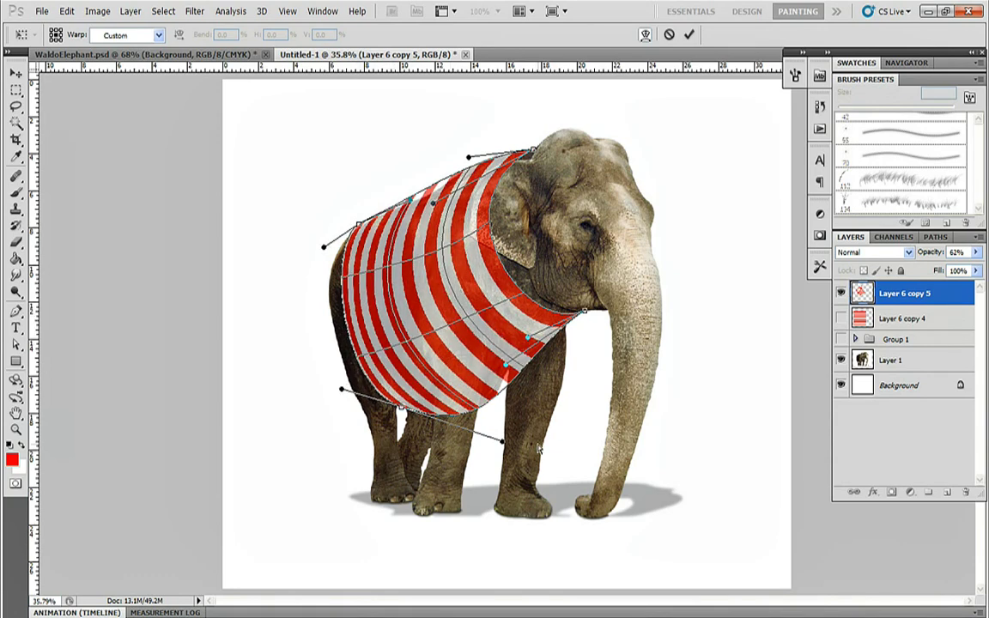
key("Return")
Step: Hide the torso stripes, duplicate the horizontal stripes layer (Layer 6 copy 4), and leave only the duplicate visible
left_click(841, 294)
left_click(902, 318)
left_click(841, 319)
key("ctrl+j")
left_click(840, 343)
Step: Set the duplicate's opacity to 46% and scale the horizontal stripes down over the elephant's legs
key("ctrl+t")
left_click_drag(937, 253, 897, 252)
left_click_drag(263, 161, 337, 255)
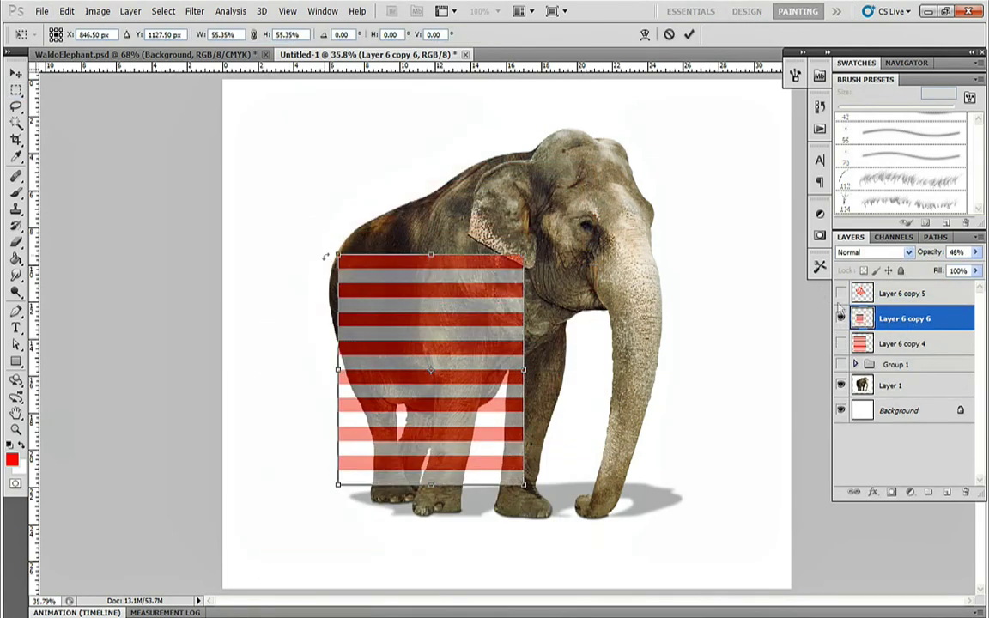
left_click_drag(497, 361, 513, 396)
left_click_drag(539, 289, 551, 275)
key("Return")
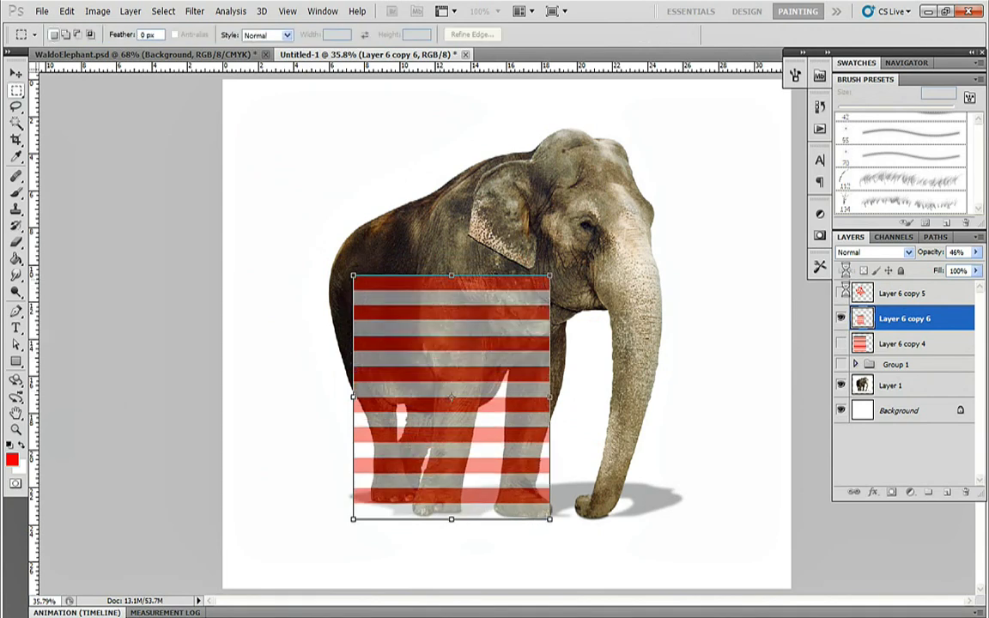
Step: Duplicate the scaled stripes for a second leg, hide that copy, and reselect Layer 6 copy 6
key("ctrl+j")
left_click(840, 319)
left_click(905, 344)
Step: Narrow and slightly skew the horizontal stripes to cover the nearer front leg
key("ctrl+t")
key("ctrl+t")
left_click_drag(550, 394, 481, 395)
left_click_drag(450, 519, 441, 516)
left_click_drag(477, 396, 490, 397)
key("Return")
Step: Warp the upper part and rear edge of the stripes to follow the nearer front leg's shoulder and outline
left_click(66, 11)
mouse_move(110, 260)
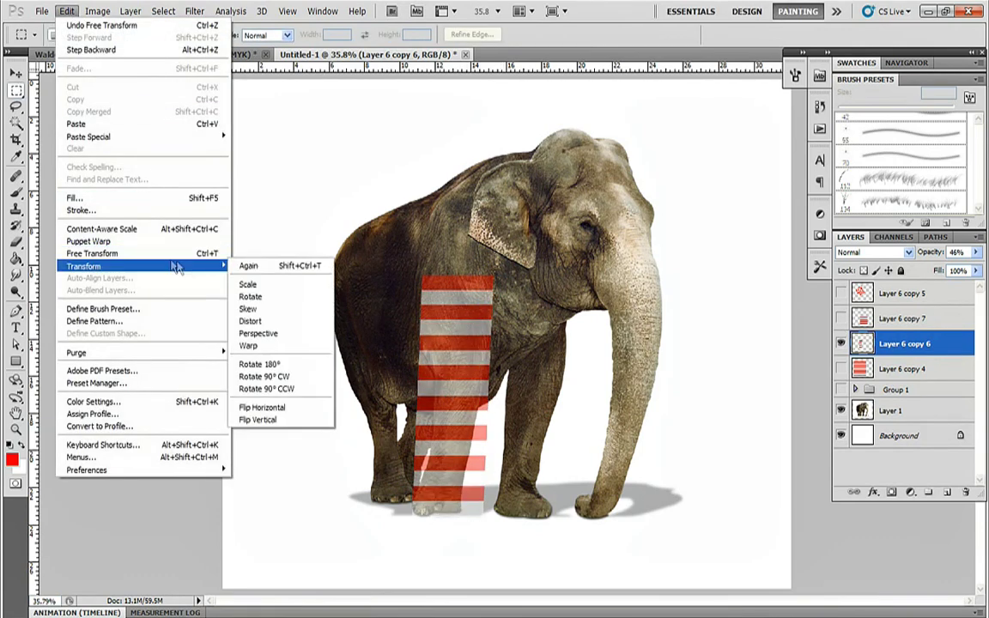
left_click(258, 345)
left_click_drag(442, 287, 494, 312)
left_click_drag(493, 355, 493, 365)
left_click_drag(411, 354, 410, 361)
left_click_drag(411, 276, 406, 283)
left_click_drag(411, 436, 425, 442)
Step: Warp the lower stripes to taper and curve around the nearer front leg above the foot, and apply the warp
left_click_drag(411, 516, 413, 492)
left_click_drag(494, 516, 468, 495)
mouse_move(457, 440)
left_mouse_down()
mouse_move(455, 452)
mouse_move(483, 437)
mouse_move(438, 444)
left_mouse_up()
left_click_drag(456, 367, 456, 380)
left_click_drag(449, 498, 416, 475)
left_click_drag(451, 411, 450, 388)
left_click_drag(468, 496, 468, 475)
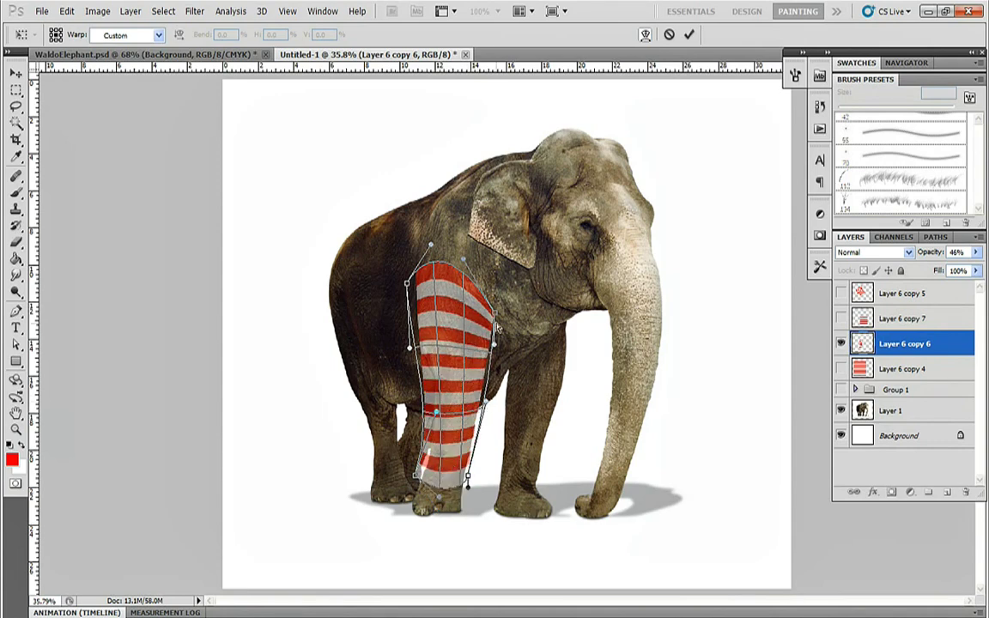
key("Return")
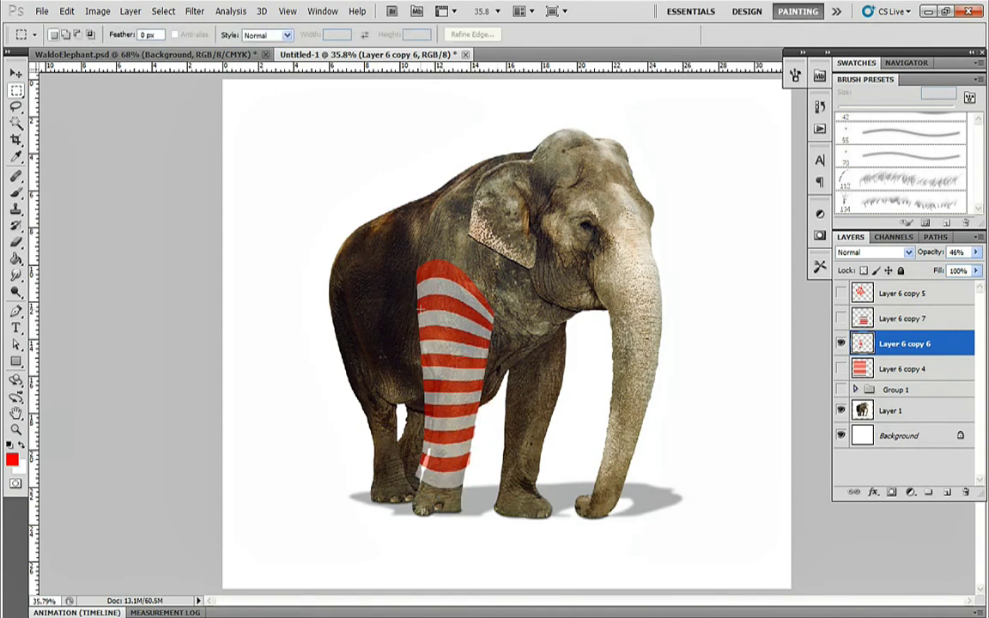
Step: Show Layer 6 copy 7, narrow it, shorten it to about 90% height, and skew it over the far front leg
left_click(841, 318)
left_click(901, 319)
key("ctrl+t")
left_click_drag(640, 408, 571, 415)
left_click_drag(536, 528, 525, 486)
left_click_drag(543, 284, 549, 263)
Step: Warp the sides and lower corners of the stripes to taper along the far front leg's outline
left_click(66, 11)
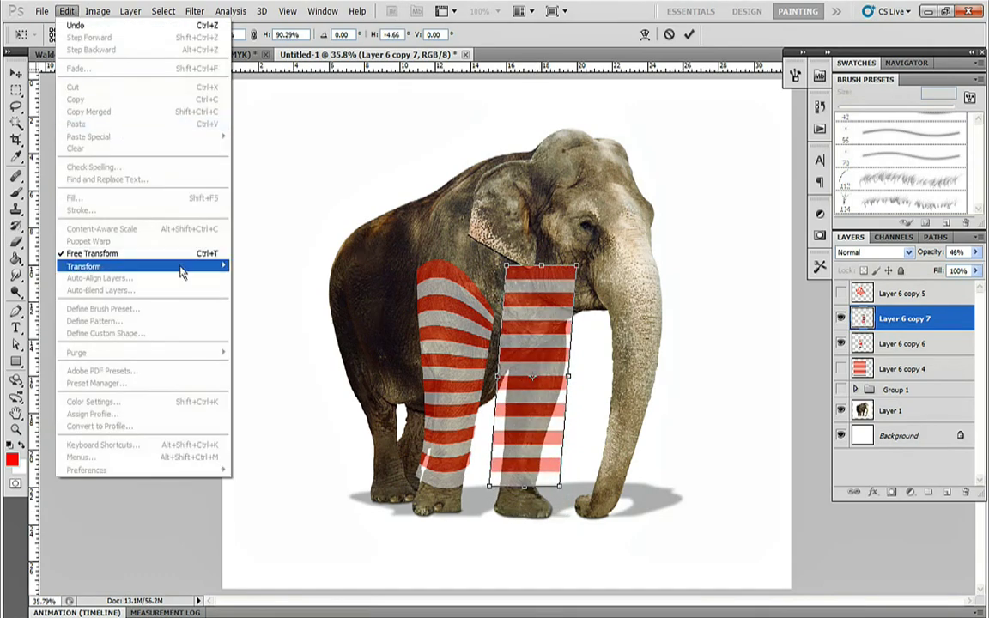
mouse_move(172, 263)
left_click(240, 349)
left_click_drag(501, 340, 510, 342)
left_click_drag(494, 413, 502, 417)
left_click_drag(490, 486, 498, 479)
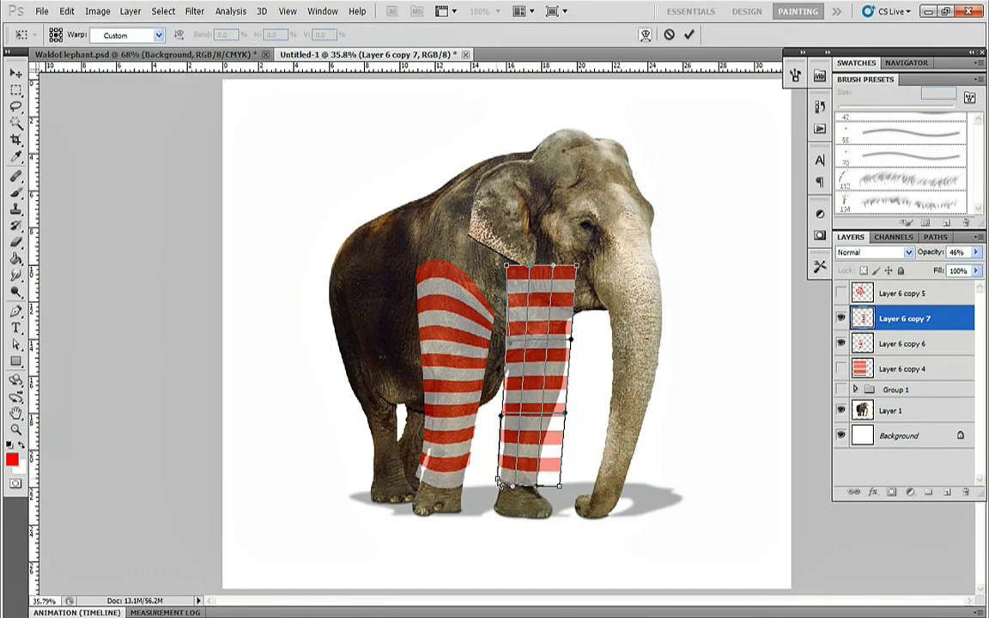
left_click_drag(559, 486, 542, 475)
left_click_drag(565, 413, 559, 430)
left_click_drag(571, 340, 584, 346)
Step: Curve the inner stripes around the far front leg, fine-tune the side edges, and apply the warp
left_click_drag(530, 419, 528, 429)
mouse_move(498, 478)
left_mouse_down()
mouse_move(542, 470)
mouse_move(511, 486)
left_mouse_up()
left_click_drag(531, 422, 530, 431)
left_click_drag(541, 342, 513, 345)
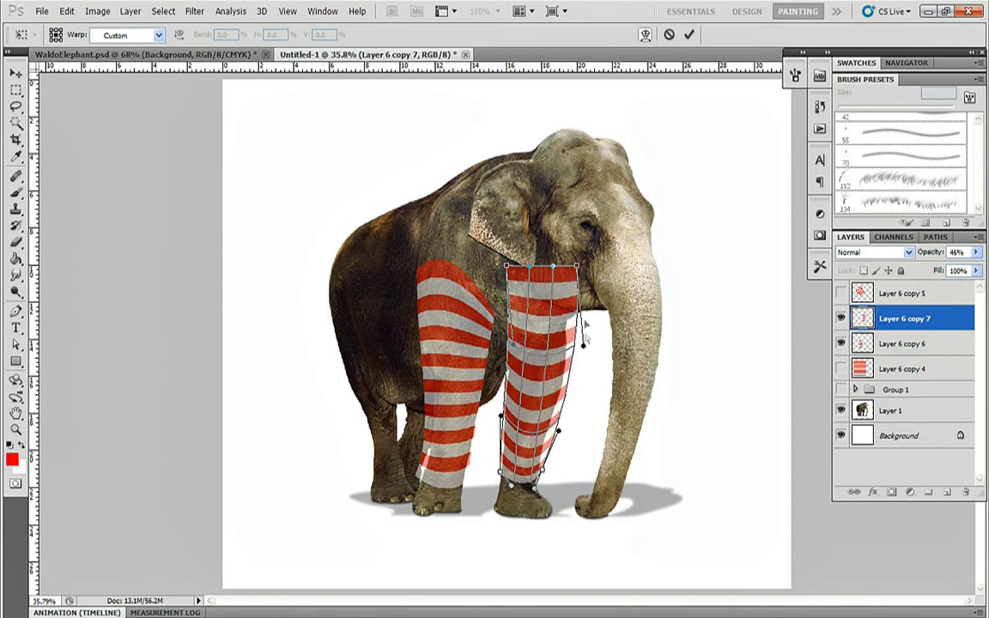
left_click_drag(583, 344, 576, 341)
left_click_drag(514, 345, 510, 362)
left_click_drag(502, 416, 501, 424)
left_click_drag(541, 353, 542, 359)
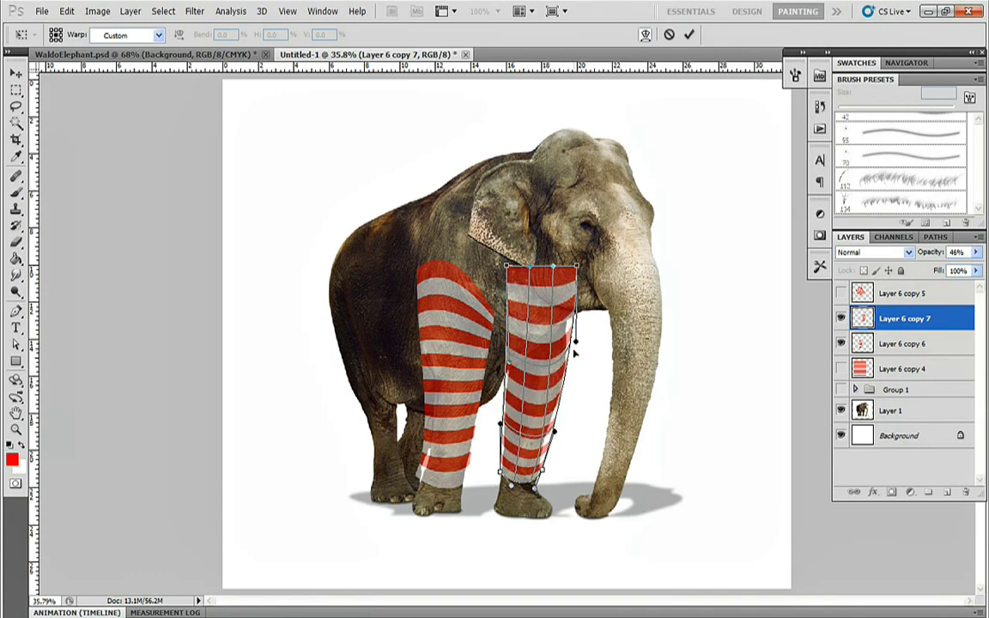
key("Return")
Step: Hide the nearer leg's stripes, add a layer mask to Layer 6 copy 7, and switch to the Brush tool
left_click(841, 343)
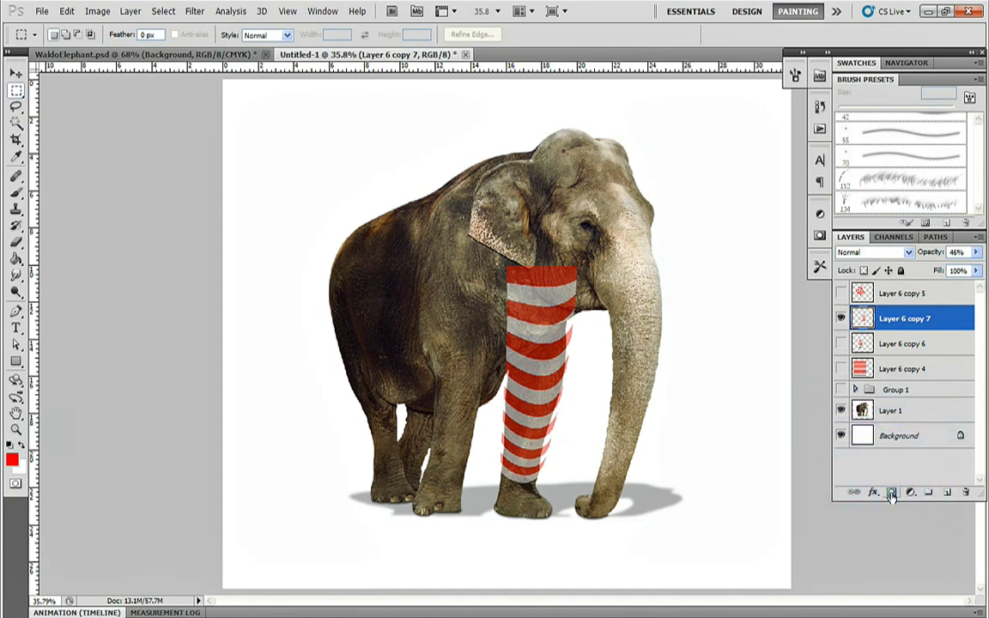
left_click(892, 494)
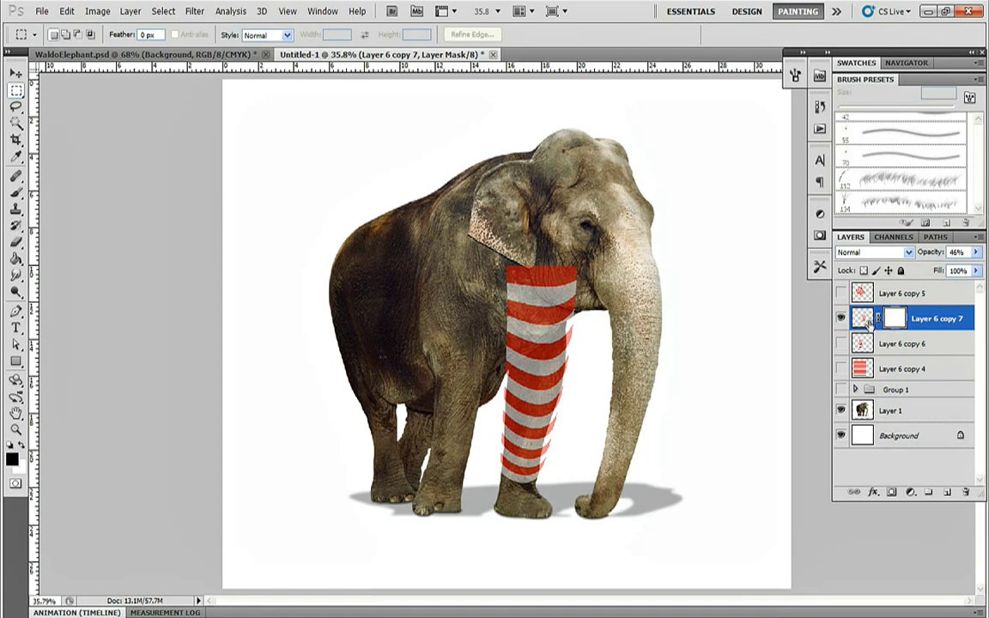
left_click(16, 191)
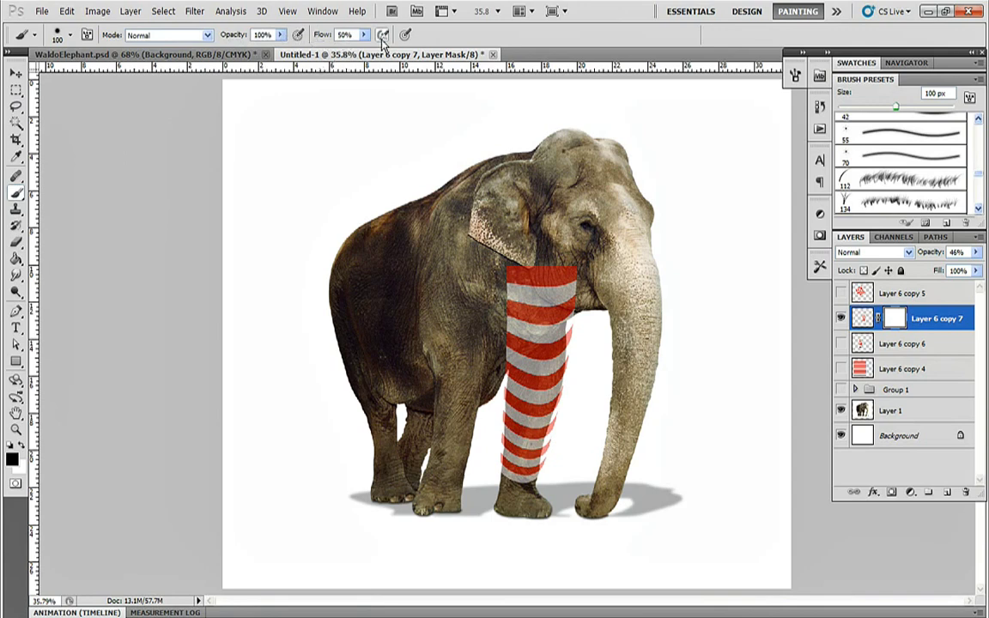
Step: Undo a trial stroke and paint black on the mask to hide stripes spilling outside the far front leg
mouse_move(494, 365)
left_mouse_down()
mouse_move(515, 382)
mouse_move(481, 361)
mouse_move(481, 378)
mouse_move(503, 354)
mouse_move(503, 300)
mouse_move(502, 327)
mouse_move(528, 319)
left_mouse_up()
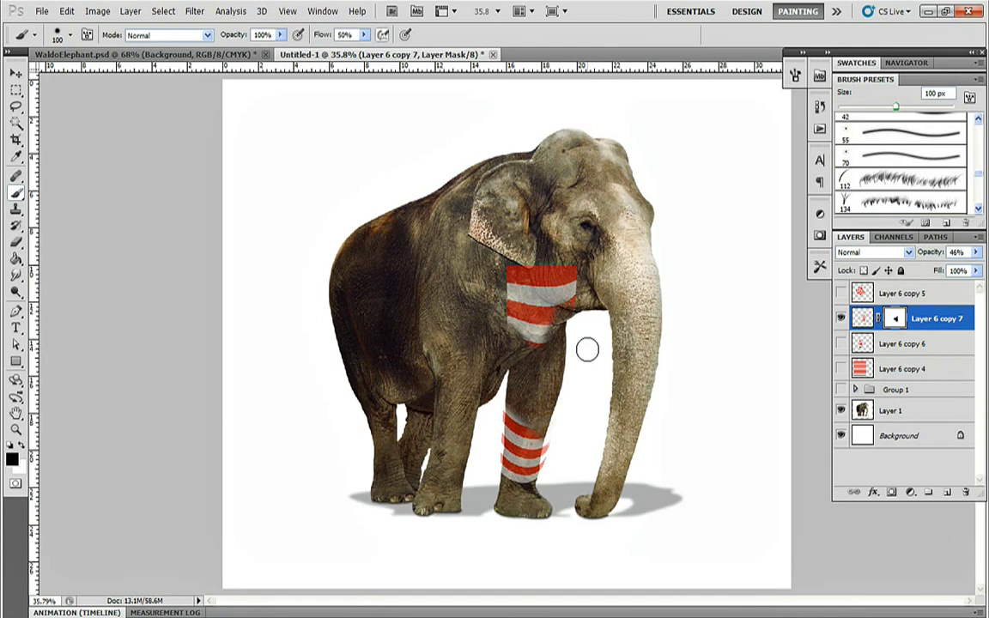
key("ctrl+z")
mouse_move(558, 481)
left_mouse_down()
mouse_move(552, 457)
mouse_move(581, 303)
mouse_move(524, 287)
mouse_move(493, 455)
mouse_move(530, 297)
mouse_move(538, 326)
left_mouse_up()
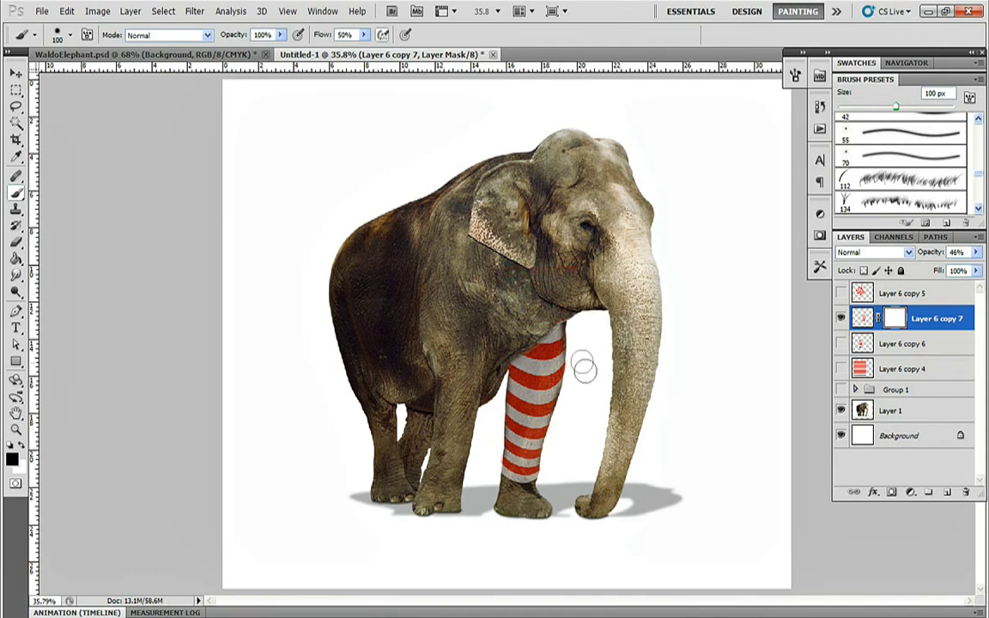
Step: Switch to white paint, adjust the brush tip settings, and reduce the brush size to 40 px for detailed masking
key("x")
left_click(795, 75)
left_click_drag(737, 263, 751, 265)
left_click(795, 79)
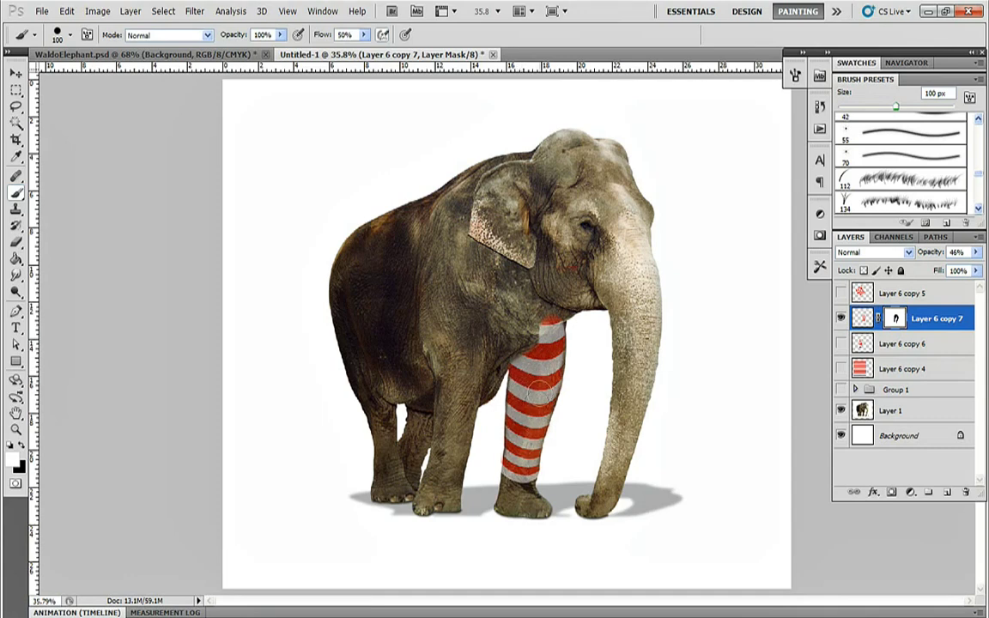
key("ctrl+space")
left_click_drag(478, 303, 604, 515)
key("[")
key("[")
key("[")
key("[")
key("[")
key("[")
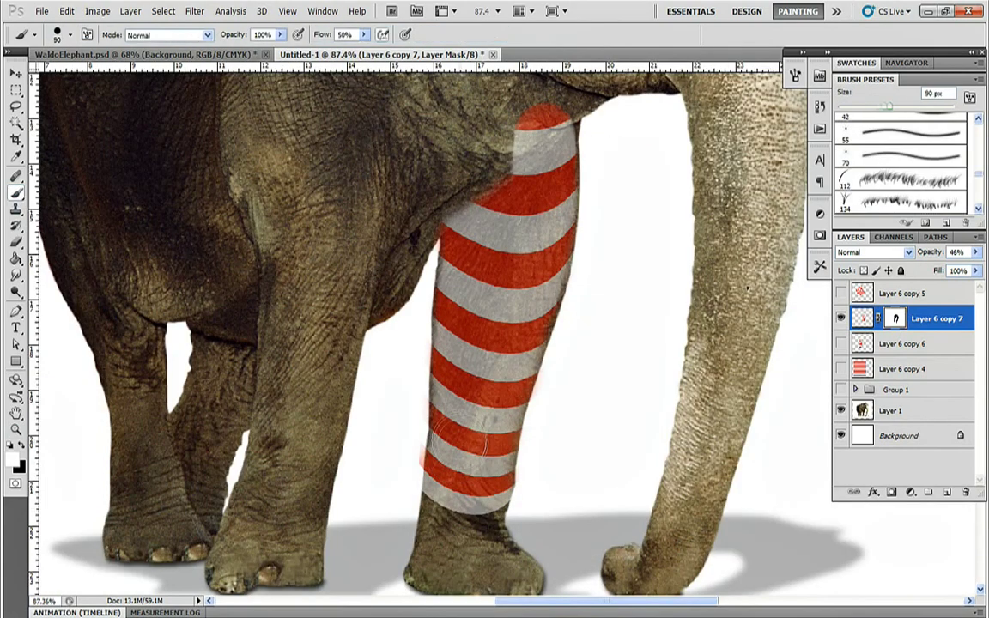
Step: Refine the far front leg's mask edges, painting black over the overflow and white where stripes need restoring
key("x")
left_click_drag(410, 455, 422, 298)
key("x")
left_click_drag(435, 336, 439, 267)
key("x")
left_click_drag(527, 475, 551, 374)
key("x")
left_click_drag(554, 275, 554, 312)
key("x")
mouse_move(497, 167)
left_mouse_down()
mouse_move(562, 126)
mouse_move(449, 189)
left_mouse_up()
Step: Show Layer 6 copy 6, add a layer mask, and paint away the stripes spilling outside the nearer front leg
left_click(841, 343)
left_click(907, 343)
left_click(892, 492)
key("space")
mouse_move(353, 438)
left_mouse_down()
mouse_move(450, 486)
mouse_move(445, 549)
left_mouse_up()
left_click_drag(323, 551, 338, 344)
key("space")
left_click_drag(423, 300, 425, 427)
mouse_move(307, 424)
left_mouse_down()
mouse_move(288, 305)
mouse_move(335, 406)
mouse_move(328, 296)
left_mouse_up()
key("space")
key("space")
left_click_drag(343, 344, 330, 264)
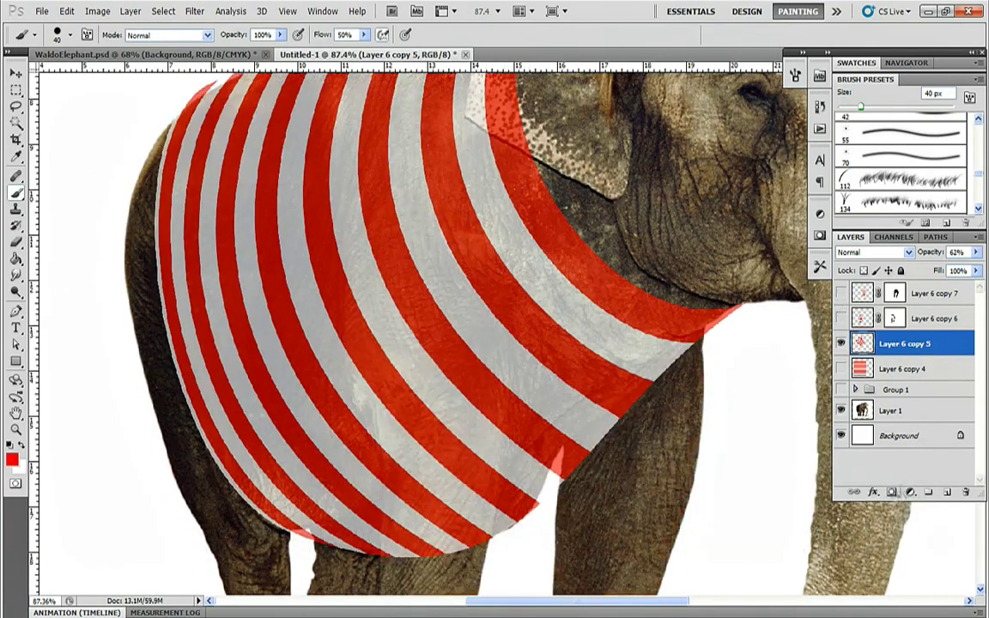
Step: Add a layer mask to the torso stripes and clean up their lower edge where they meet the far front leg
left_click(891, 492)
key("x")
mouse_move(569, 512)
left_mouse_down()
mouse_move(519, 446)
mouse_move(614, 361)
mouse_move(707, 345)
left_mouse_up()
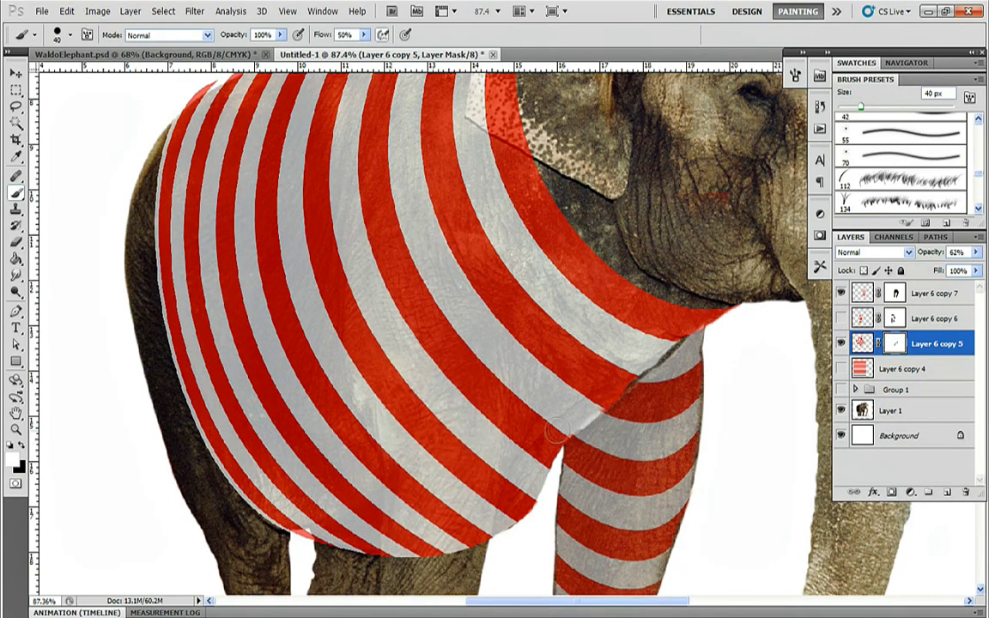
left_click(896, 293)
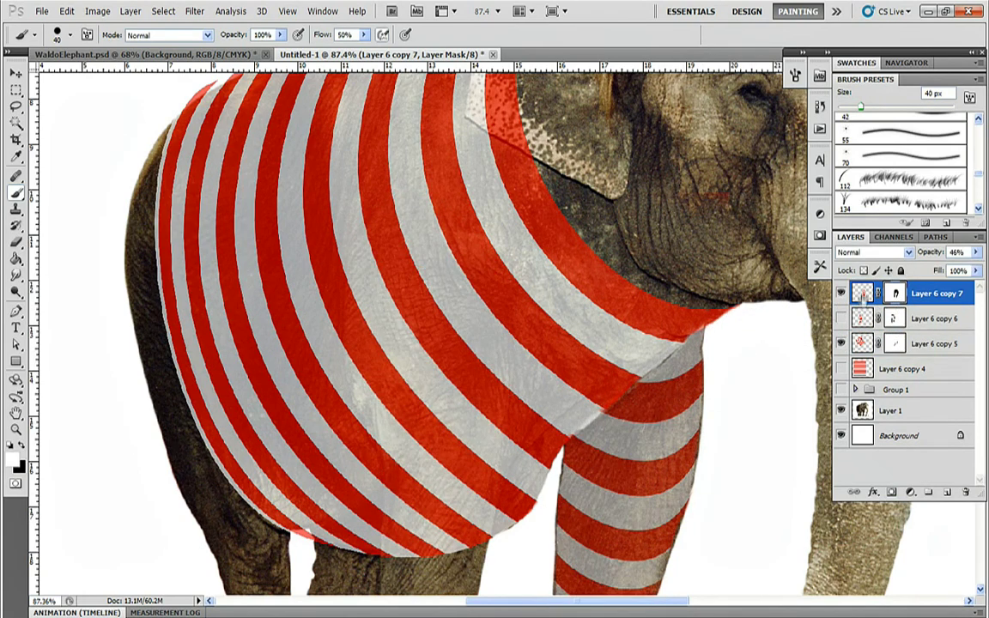
scroll(581, 501, "down", 3)
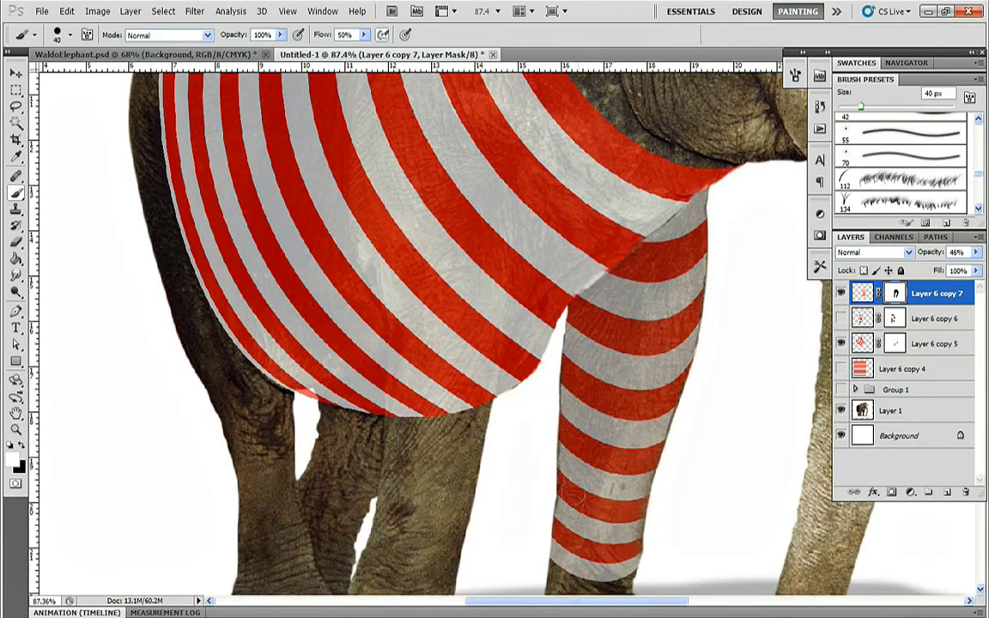
Step: Paint on the torso stripes' mask to hide stripes covering the nearer front leg and the ear
left_click(895, 343)
key("x")
left_click_drag(607, 370, 757, 486)
left_click_drag(457, 520, 529, 525)
key("x")
mouse_move(488, 510)
left_mouse_down()
mouse_move(483, 501)
mouse_move(515, 515)
mouse_move(552, 466)
left_mouse_up()
key("x")
left_click(895, 322, "ctrl")
mouse_move(551, 515)
left_mouse_down()
mouse_move(518, 333)
mouse_move(516, 252)
mouse_move(520, 412)
left_mouse_up()
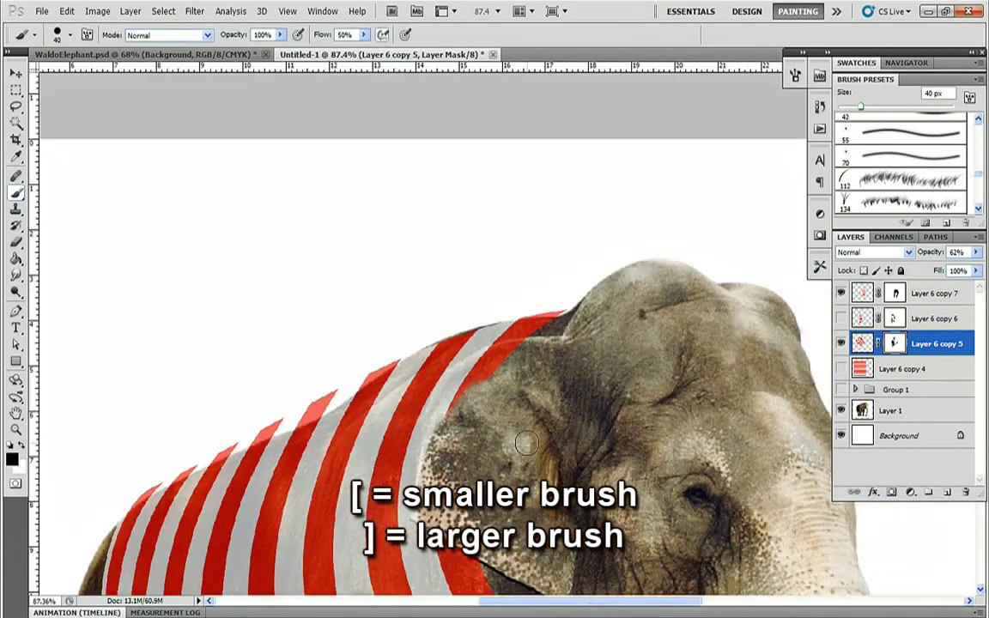
Step: Set the brush size to 25 px and mask out torso stripes spilling past the elephant's neck and back
key("]")
key("]")
key("]")
key("]")
key("]")
key("[")
key("[")
key("[")
key("[")
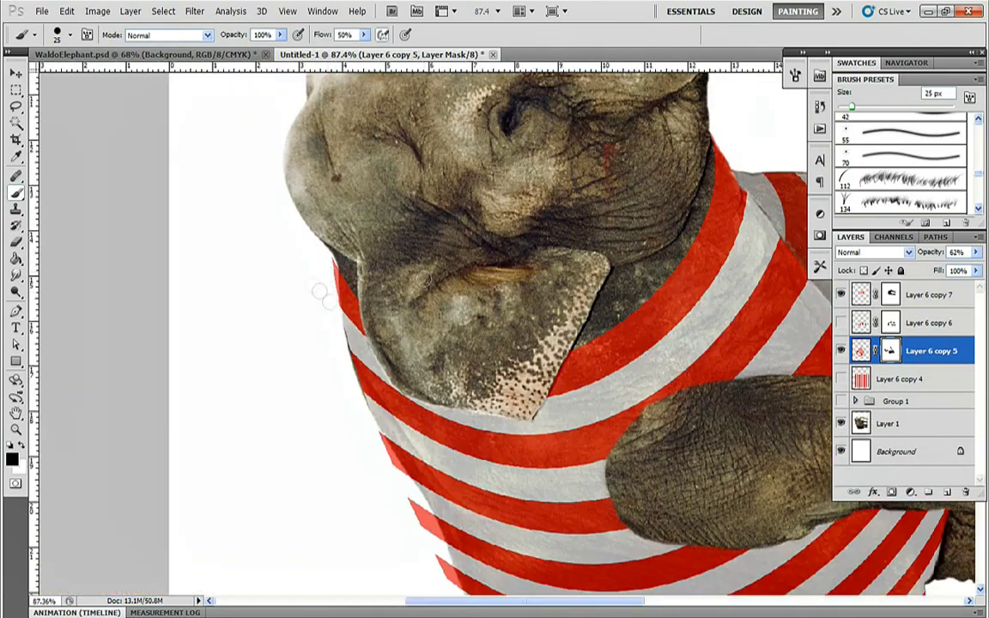
mouse_move(287, 230)
left_mouse_down()
mouse_move(316, 360)
mouse_move(377, 476)
left_mouse_up()
mouse_move(386, 455)
left_mouse_down()
mouse_move(434, 531)
mouse_move(360, 377)
mouse_move(309, 317)
left_mouse_up()
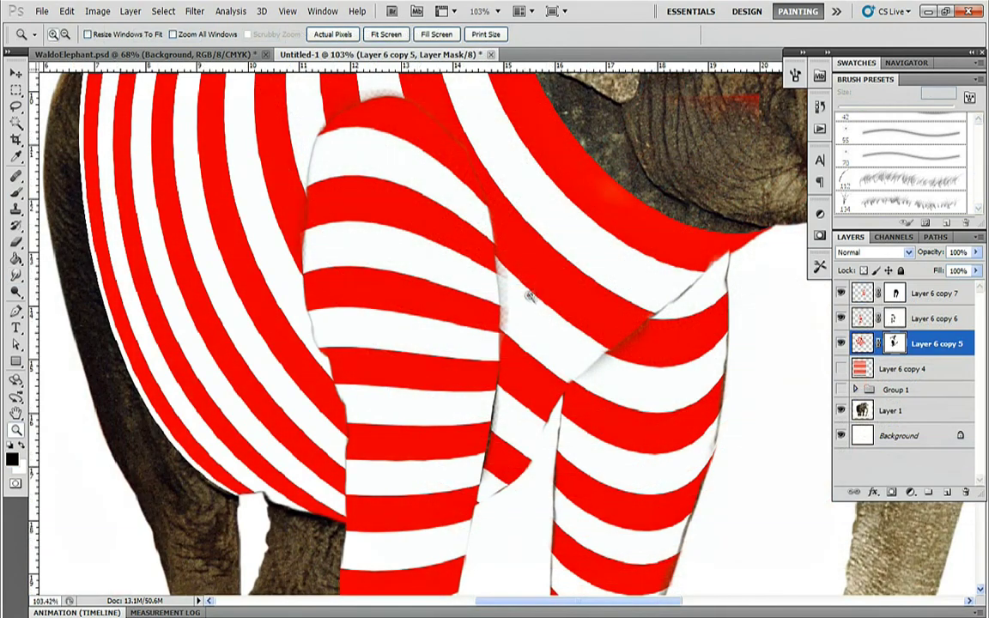
Step: Paint white on the torso stripes' mask to fill the gap beside the nearer front leg
key("b")
left_click(895, 346)
key("x")
left_click_drag(506, 392, 490, 477)
Step: Select Layer 6 copy 7 and move it beneath the torso and nearer front leg stripe layers
left_click_drag(571, 289, 668, 465)
key("alt+bracketright")
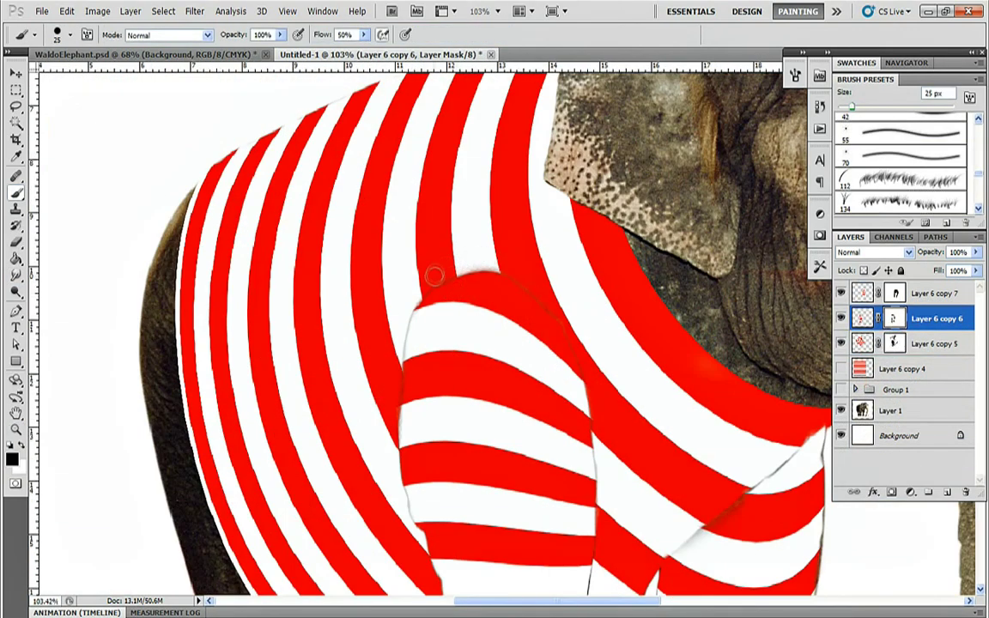
key("alt+bracketright")
left_click(636, 487, "alt")
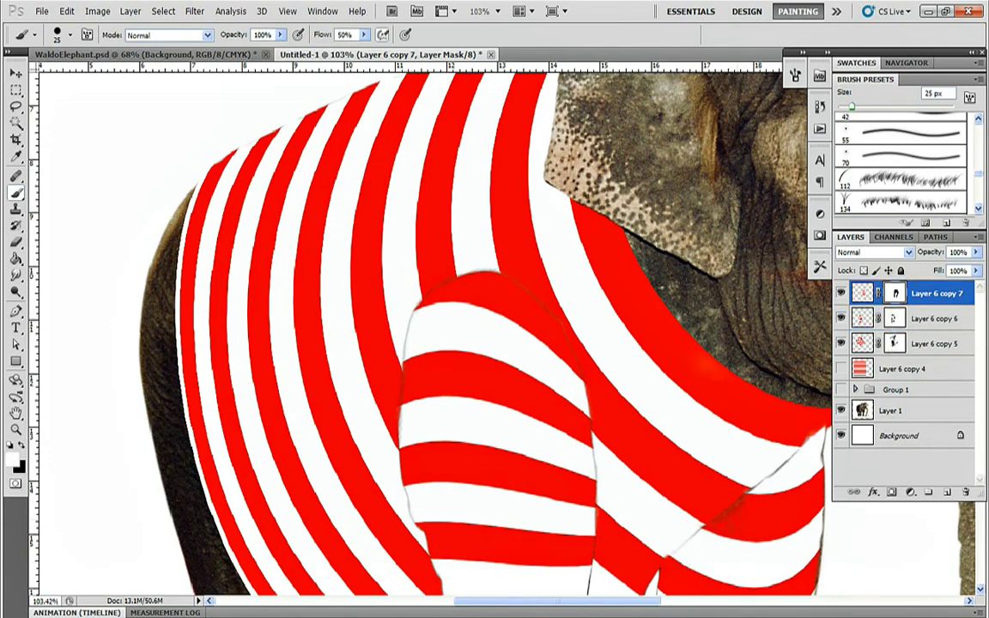
key("ctrl+bracketleft")
key("ctrl+bracketleft")
Step: Fit the whole image in the window and set the brush size to 50 px
double_click(16, 413)
left_click(894, 343)
key("b")
key("bracketright")
key("bracketright")
key("bracketright")
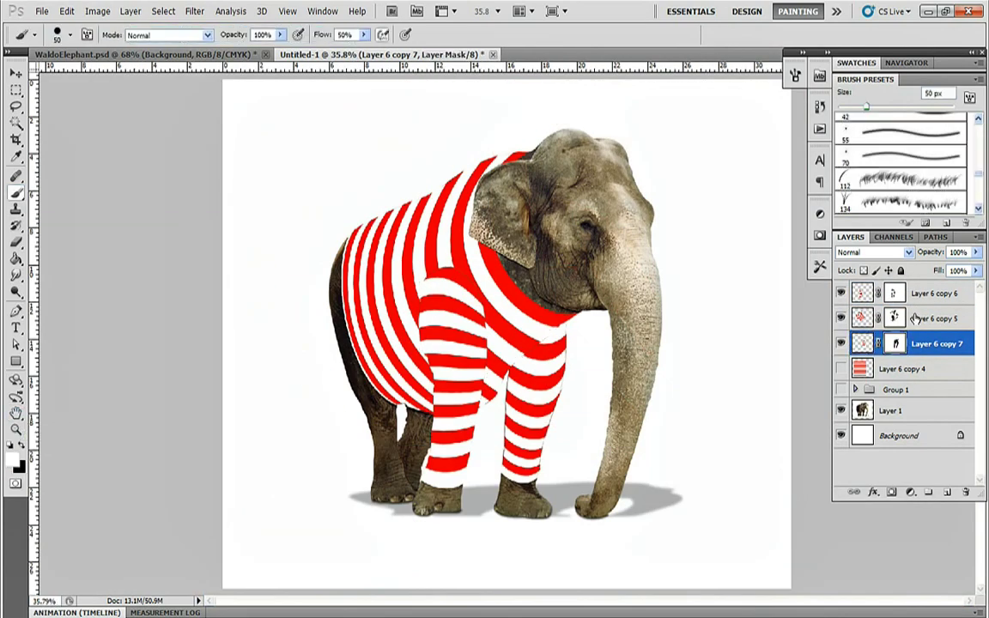
Step: Duplicate the three masked stripe layers, merge the copies into a single layer and hide the originals
left_click(926, 297, "shift")
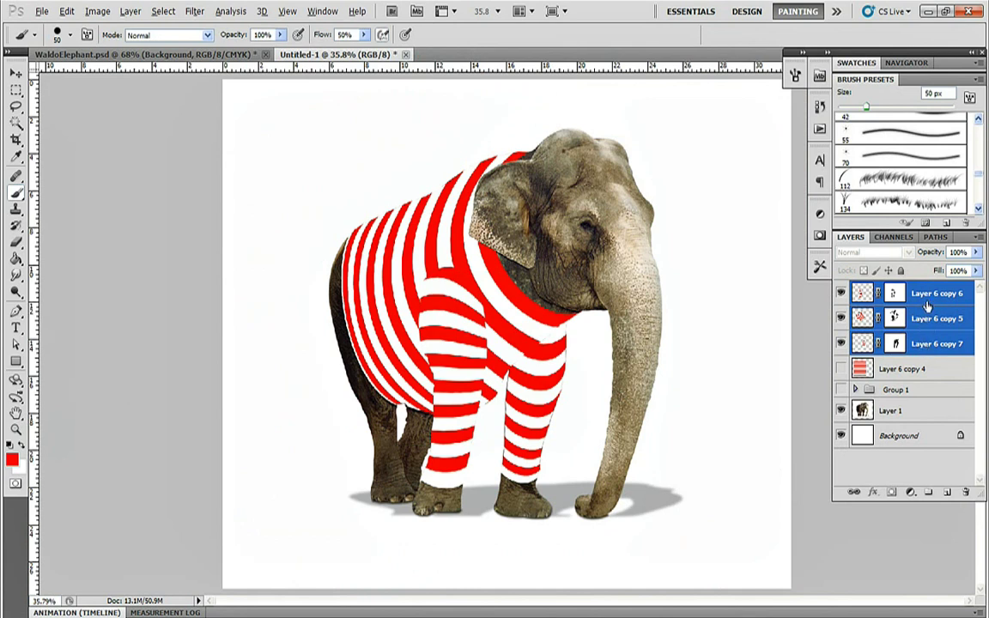
key("ctrl+j")
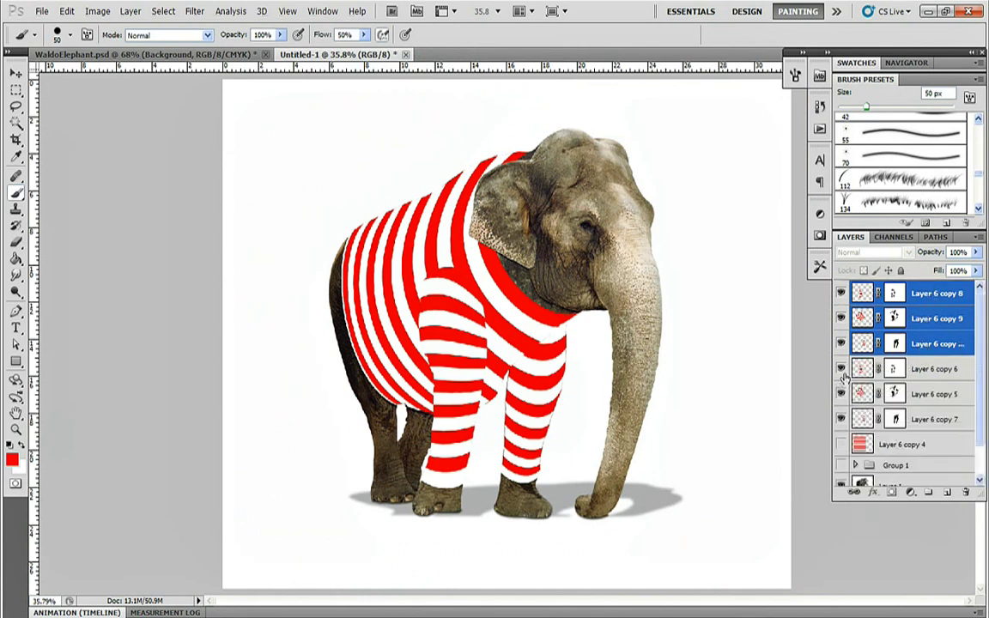
right_click(926, 339)
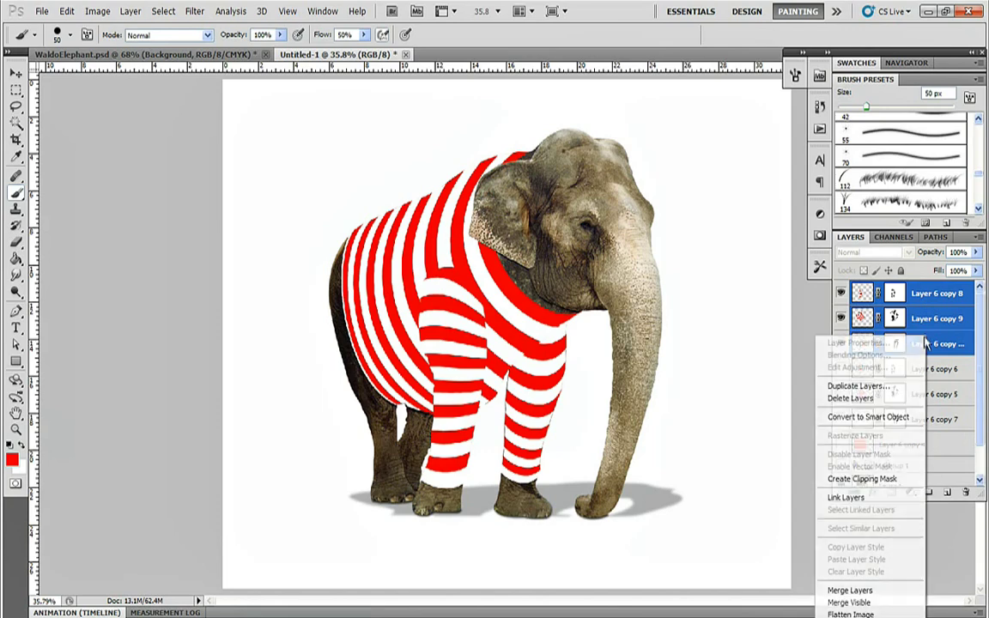
left_click(874, 591)
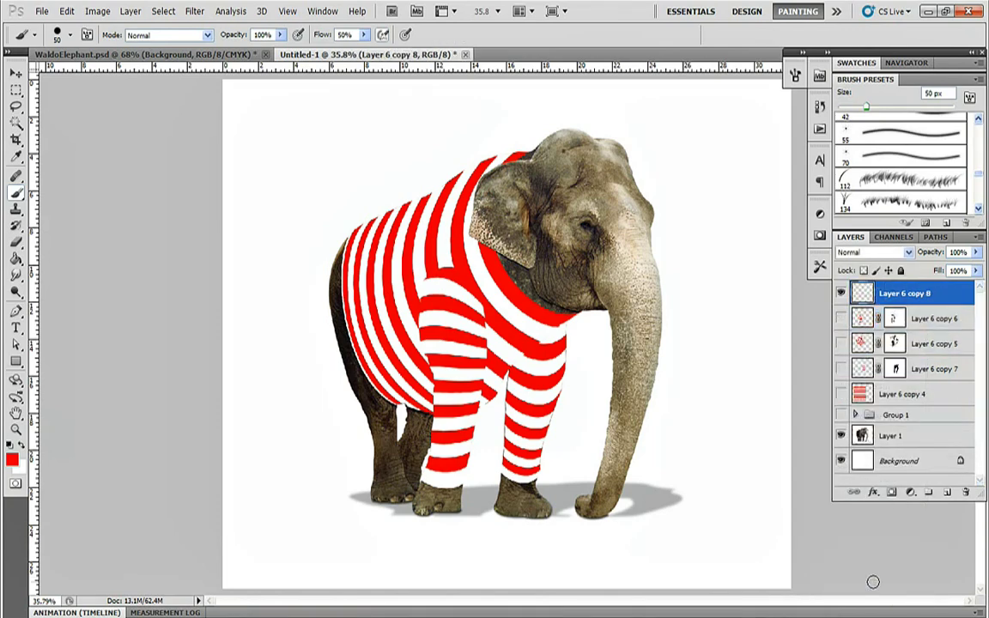
Step: Try the Soft Light blend mode on the merged stripes layer
left_click(903, 255)
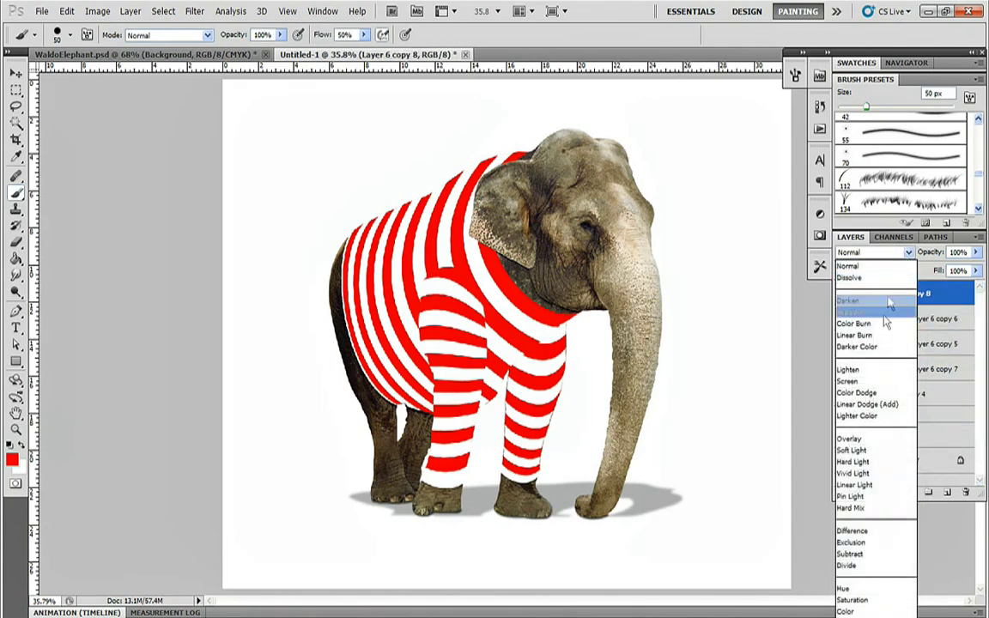
left_click(854, 450)
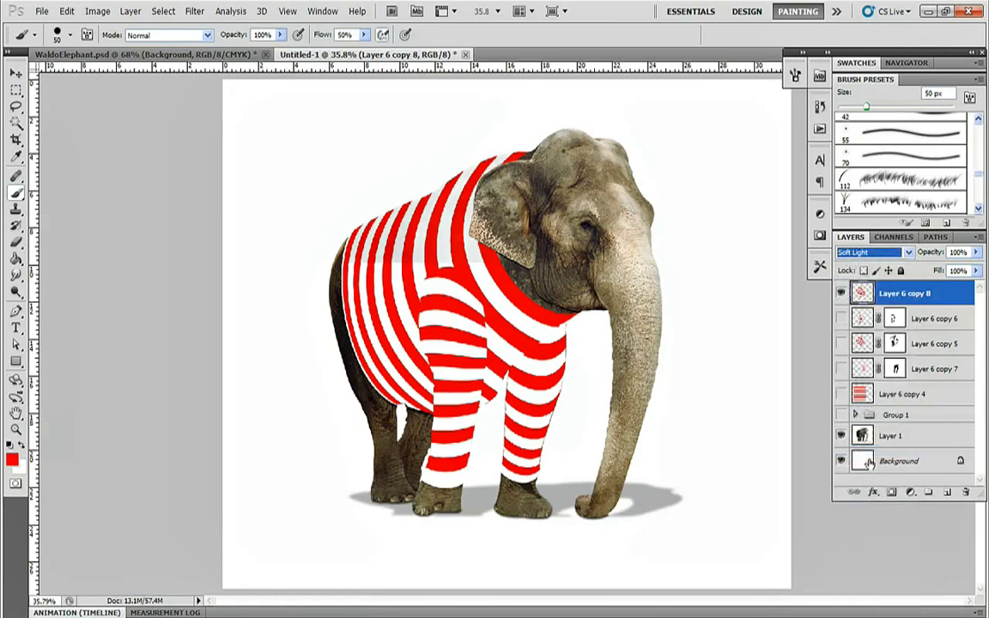
Step: Move Group 1 to the top of the layer stack, show its shirt photos and shift the blue shirt slightly down and left
left_click_drag(890, 418, 850, 294)
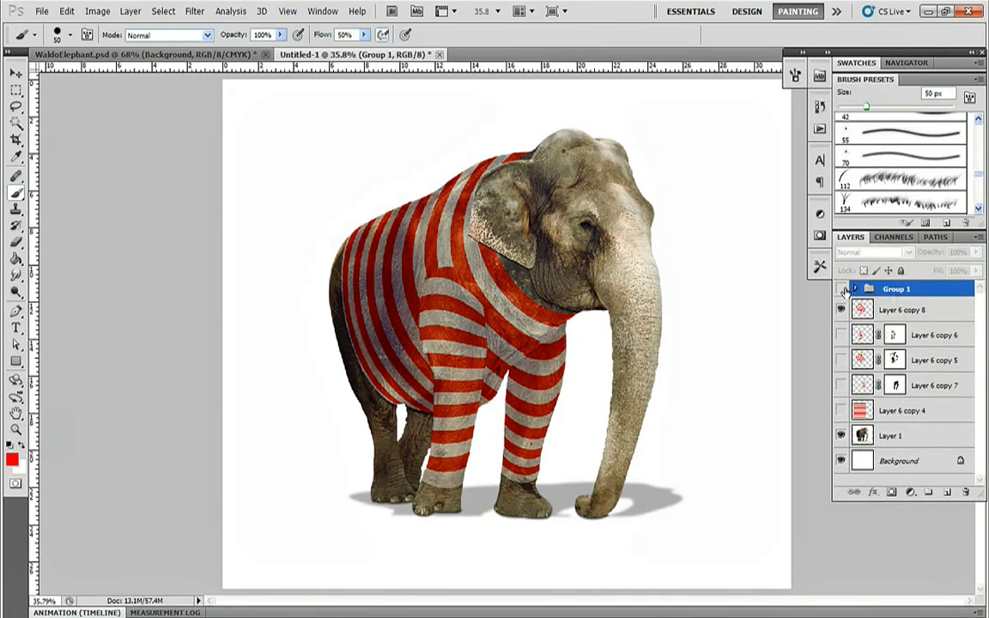
left_click(842, 290)
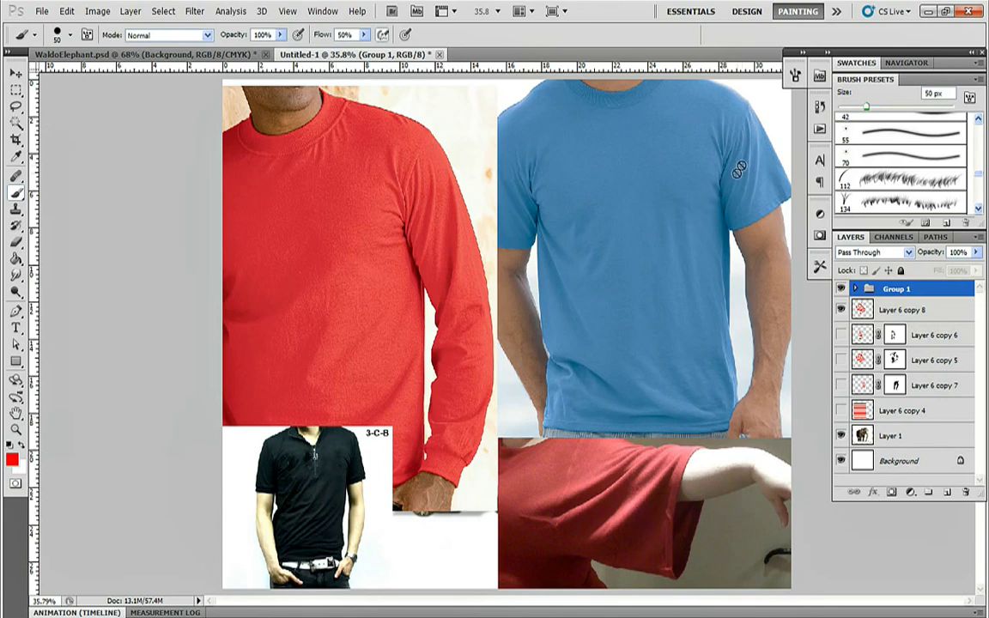
key("v")
left_click_drag(639, 259, 619, 295)
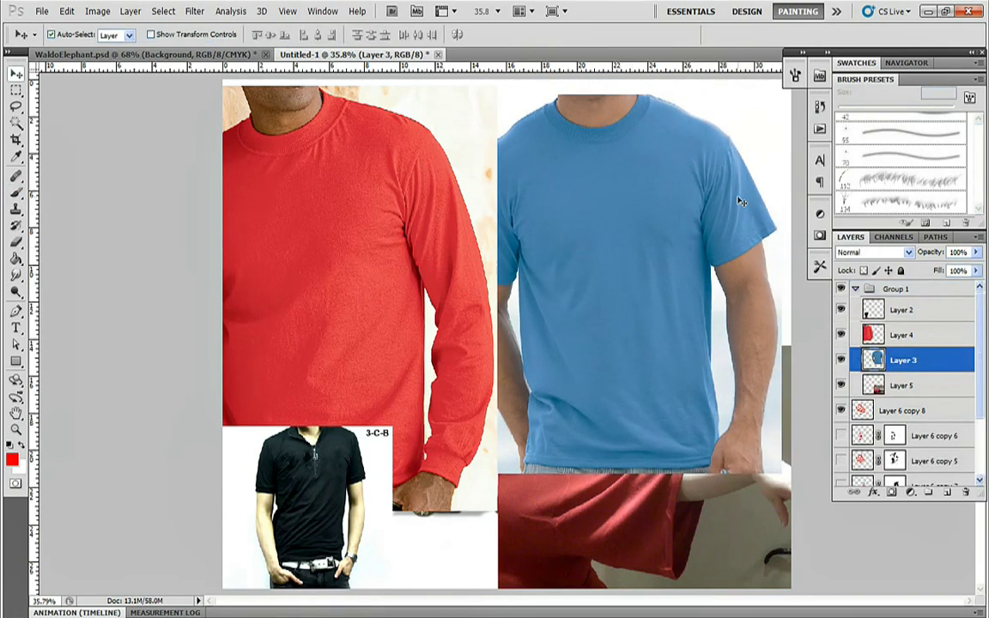
Step: Hide the shirt photo group, then set the merged stripes layer to Normal blending and slightly lower its opacity
left_click(855, 290)
left_click(842, 290)
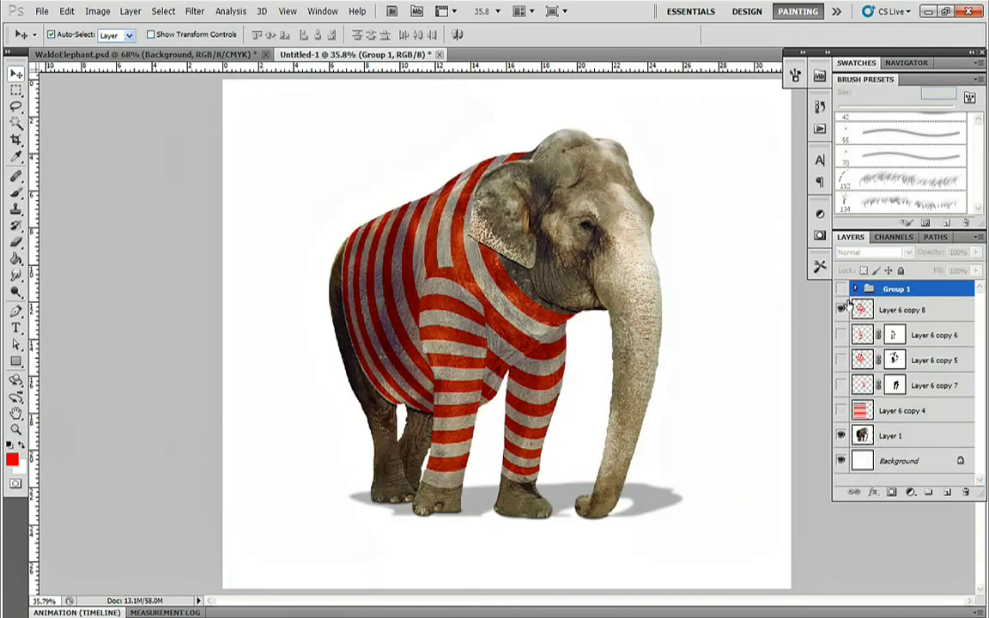
left_click(907, 309)
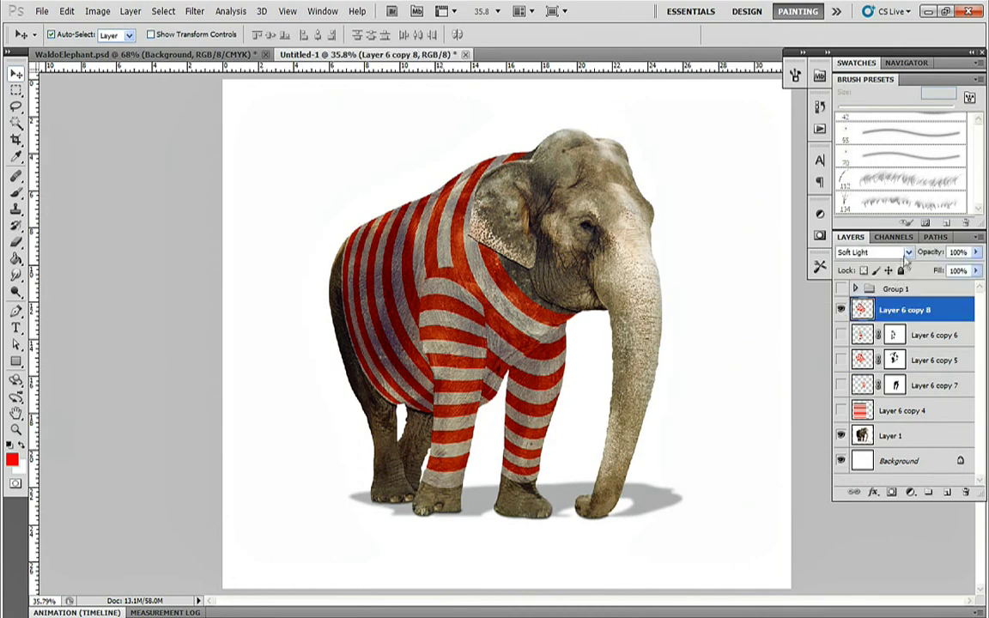
left_click(908, 253)
left_click(901, 262)
left_click_drag(932, 255, 916, 256)
Step: Show the shirt photos and copy a lassoed area of the red sleeve's fabric folds from Layer 5 to a new layer
left_click(856, 290)
left_click(842, 290)
left_click(901, 360)
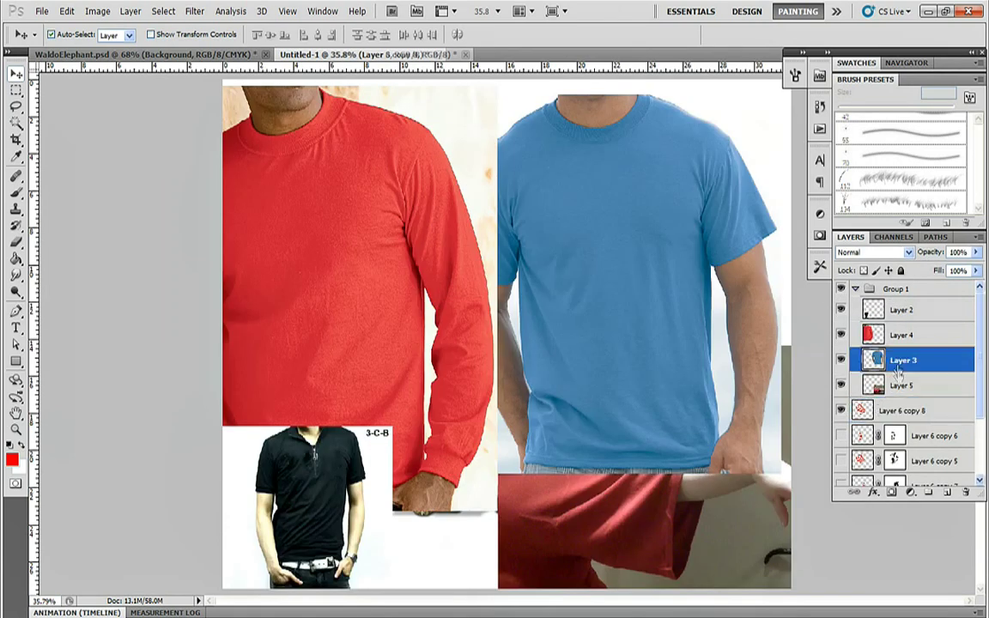
left_click_drag(592, 531, 581, 526)
key("l")
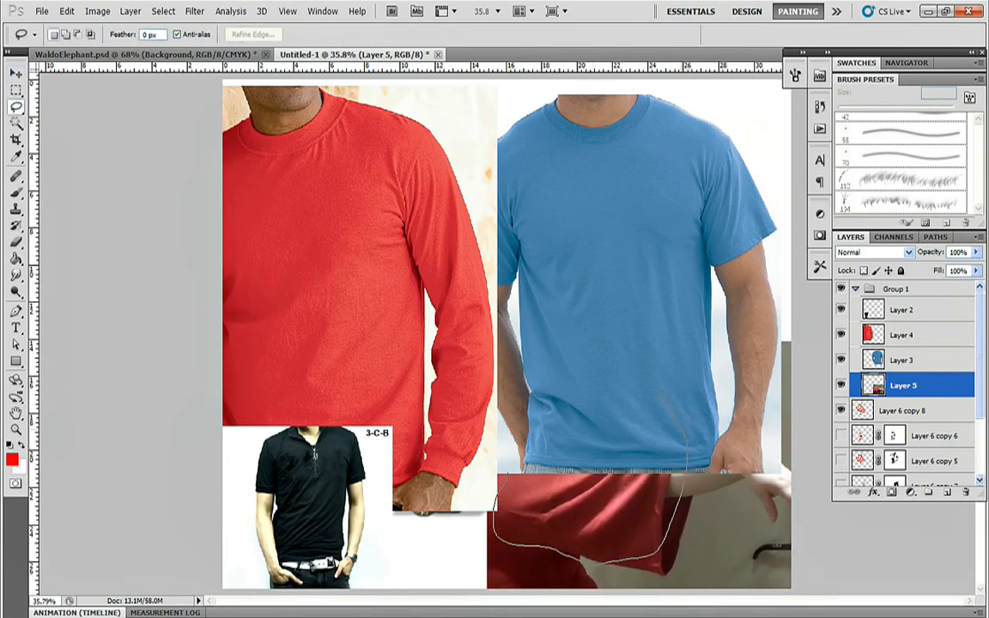
left_click_drag(674, 411, 525, 437)
key("ctrl+j")
Step: Move the copied fabric layer above Group 1, hide the group and nudge the fabric piece slightly left
left_click_drag(928, 391, 930, 281)
left_click(855, 314)
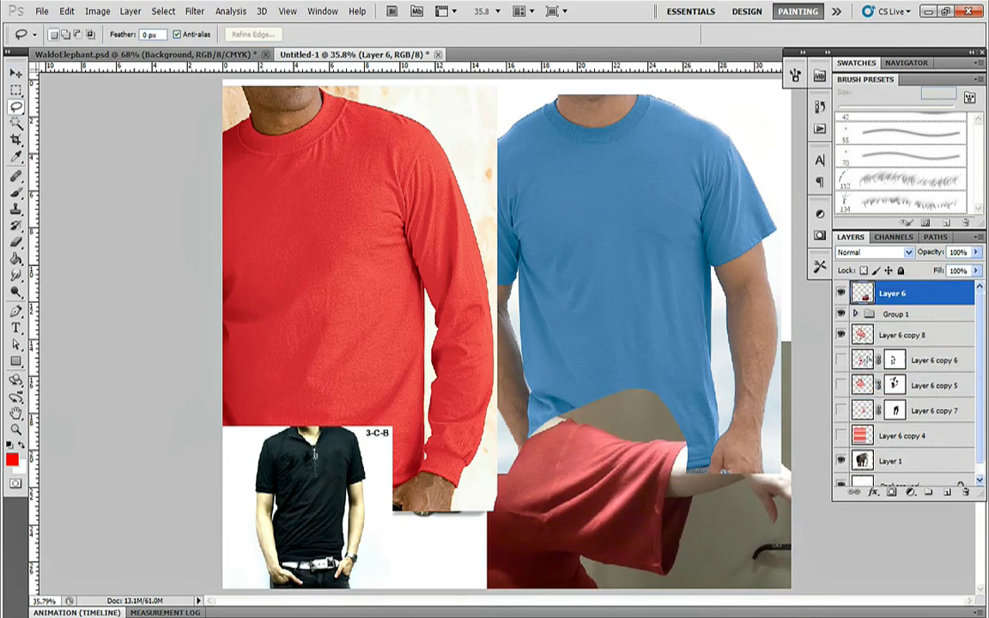
left_click(841, 314)
left_click(18, 243)
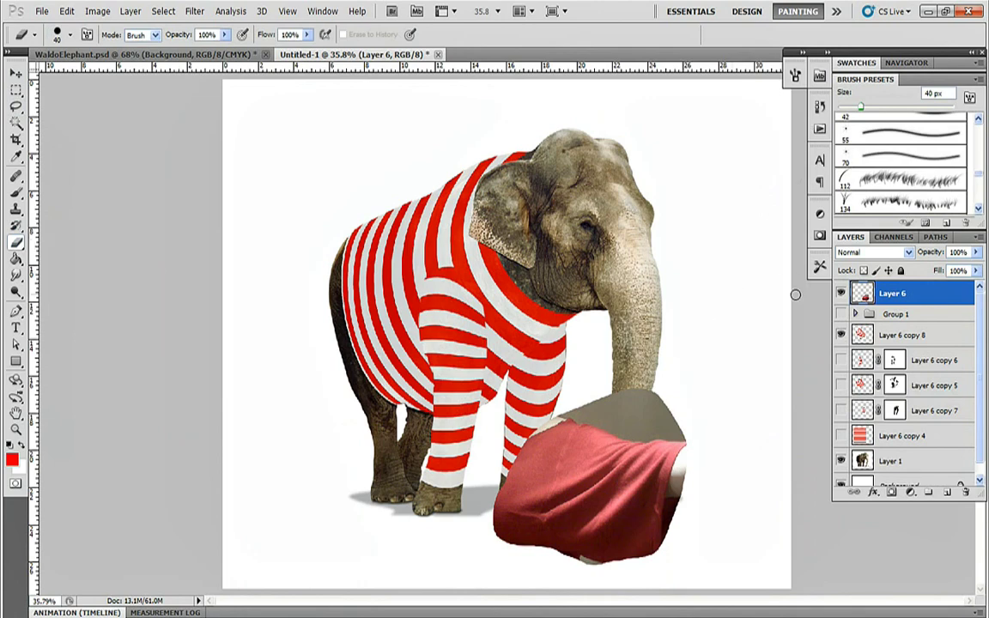
key("v")
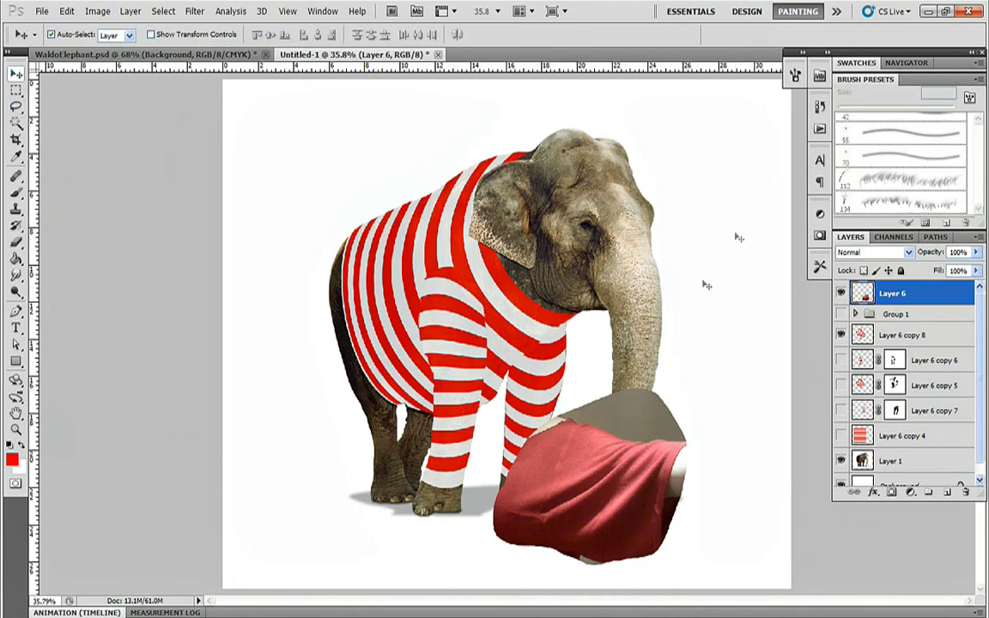
left_click_drag(615, 489, 600, 492)
Step: Erase the background and edges around the red fabric folds with a soft eraser, reducing its size from 300 to 150 px
key("b")
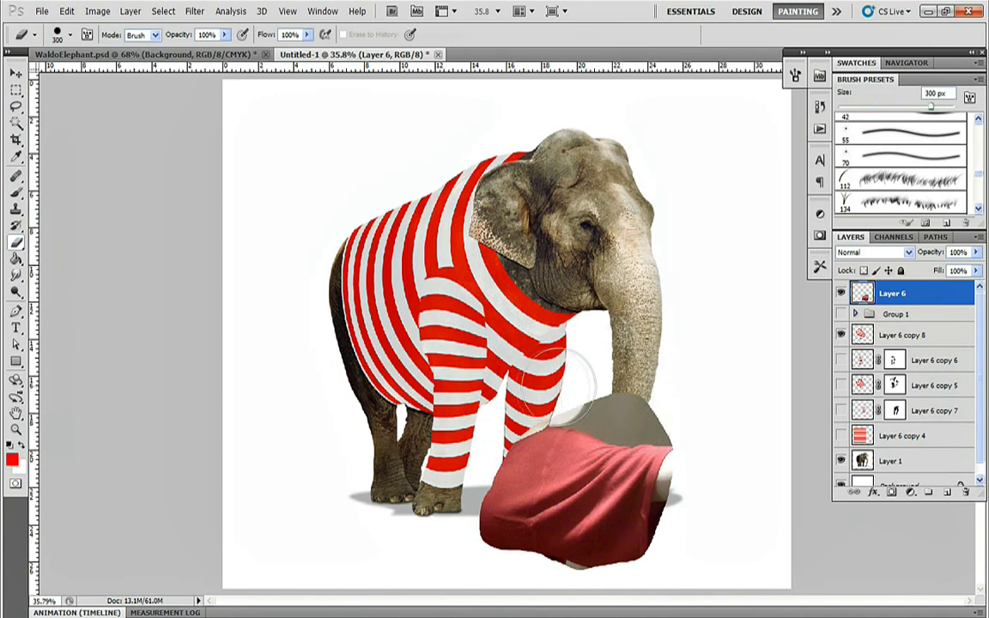
key("F5")
left_click_drag(758, 263, 646, 263)
left_click(795, 76)
mouse_move(563, 391)
left_mouse_down()
mouse_move(692, 418)
mouse_move(692, 477)
mouse_move(665, 563)
mouse_move(550, 587)
mouse_move(460, 539)
left_mouse_up()
key("[")
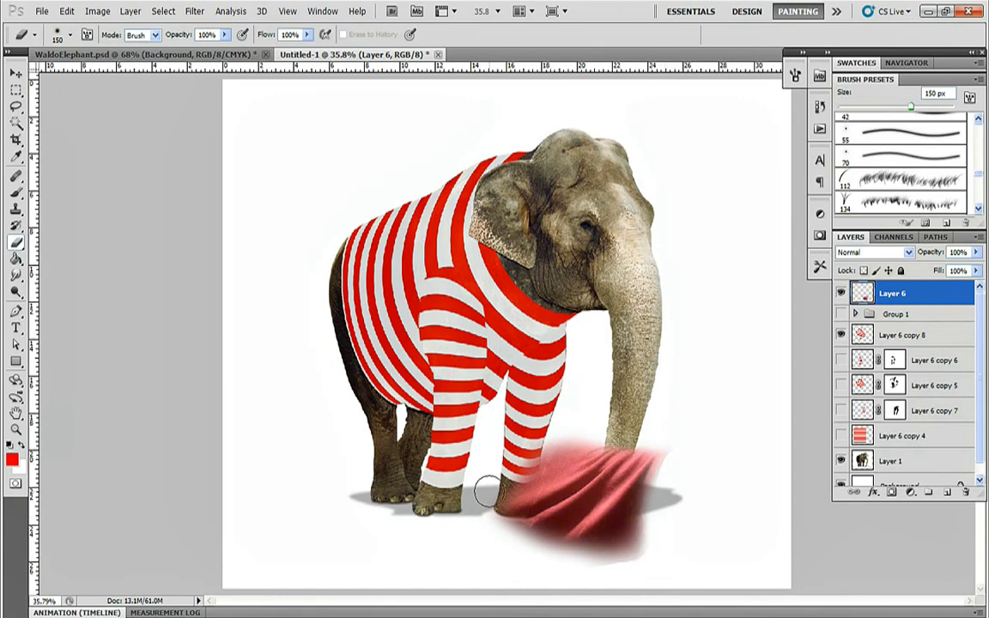
Step: Desaturate the red fabric piece with Hue/Saturation, setting the saturation to -98
key("v")
left_click(97, 11)
mouse_move(101, 42)
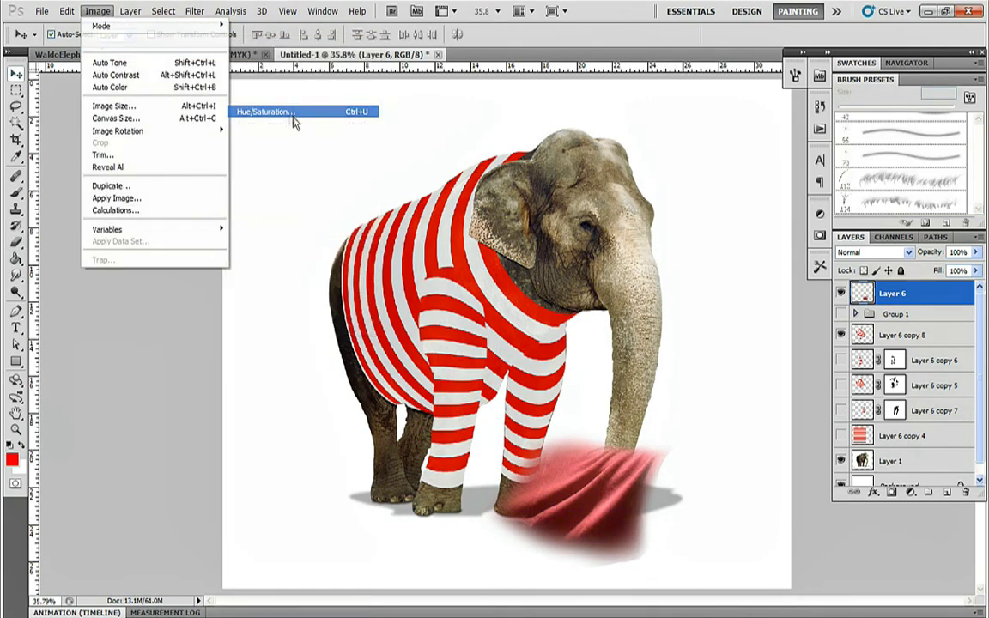
left_click(293, 113)
left_click(681, 271)
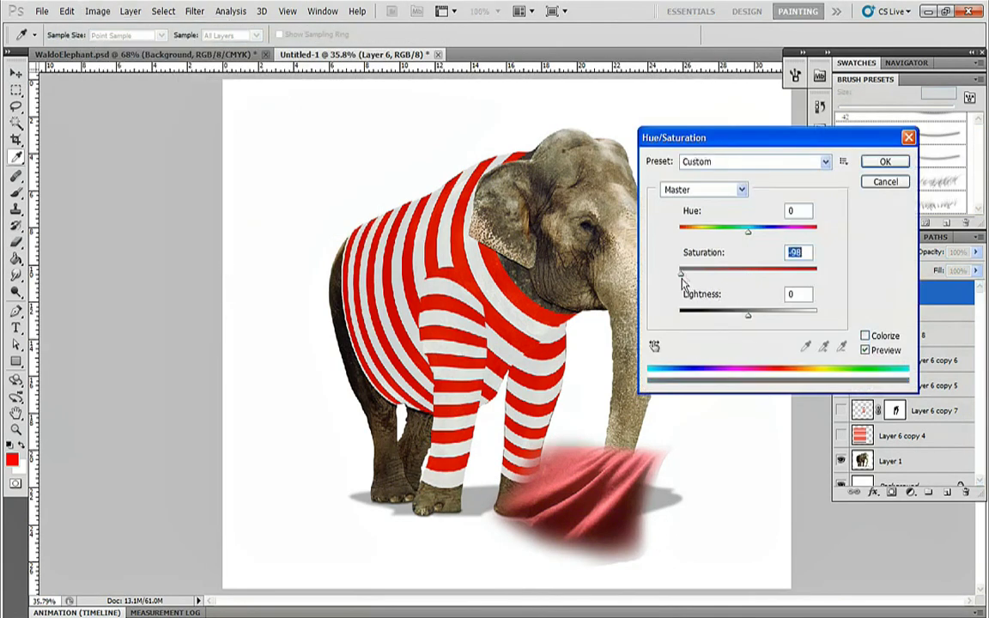
left_click(883, 164)
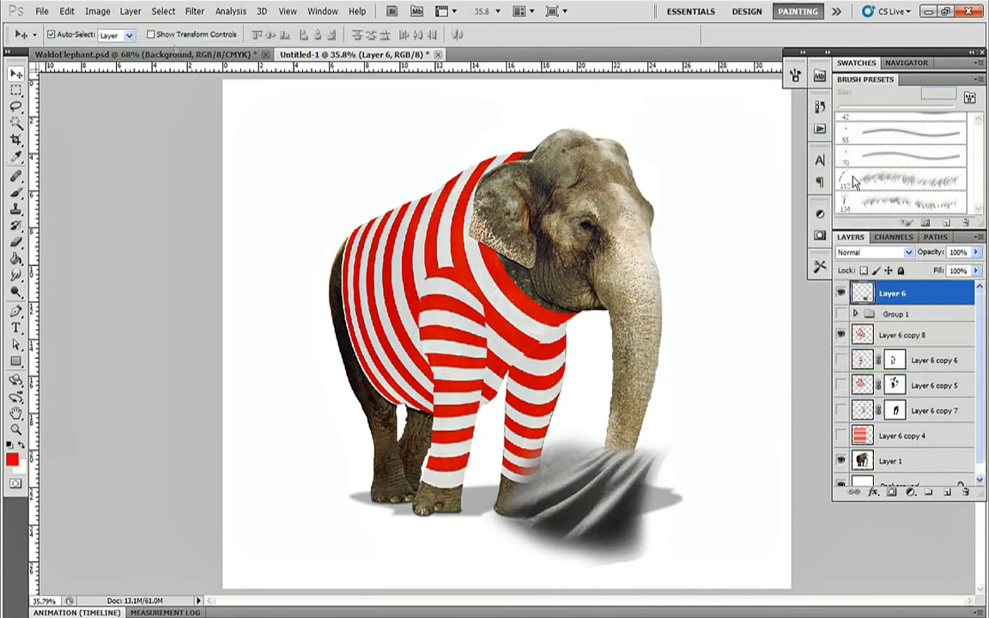
left_click(101, 13)
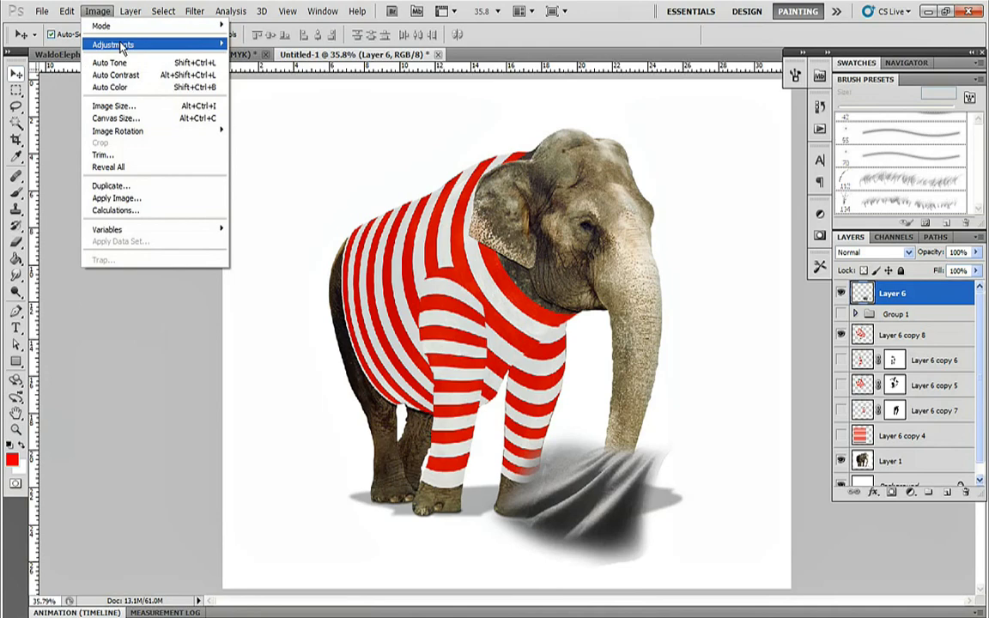
mouse_move(128, 44)
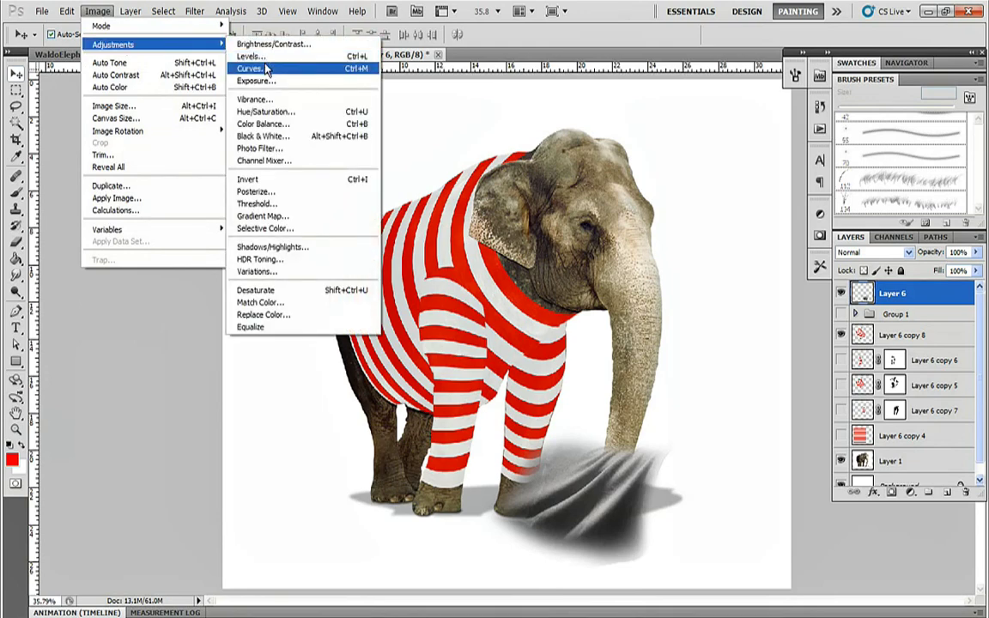
left_click(99, 15)
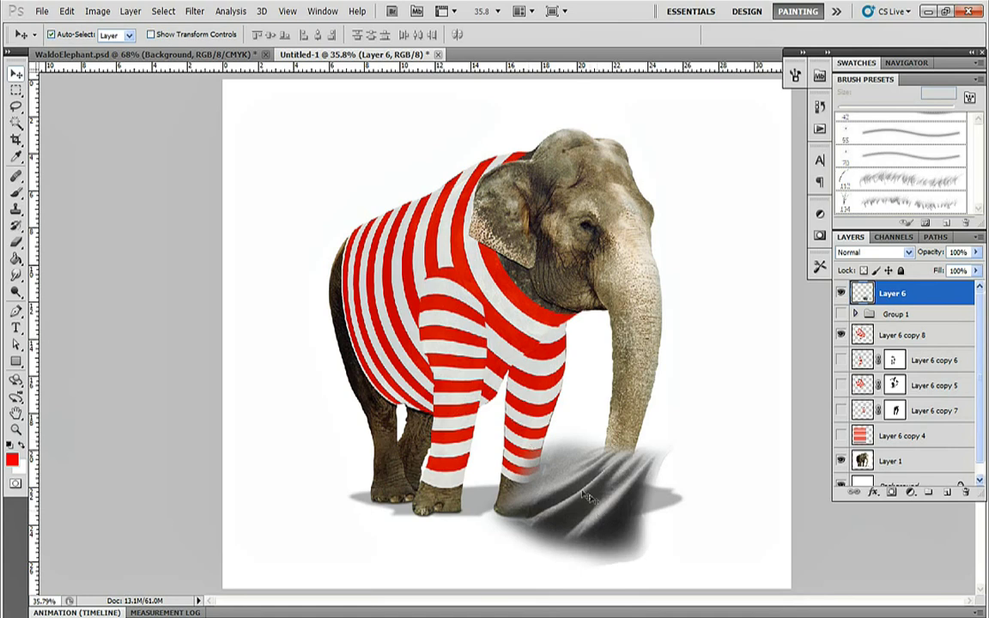
Step: Place a copy of the grey fabric folds over the elephant's shoulder, rotated 78° and scaled to 81.73%, with the original hidden
key("ctrl+t")
left_click_drag(677, 414, 656, 593)
left_click_drag(608, 512, 487, 311)
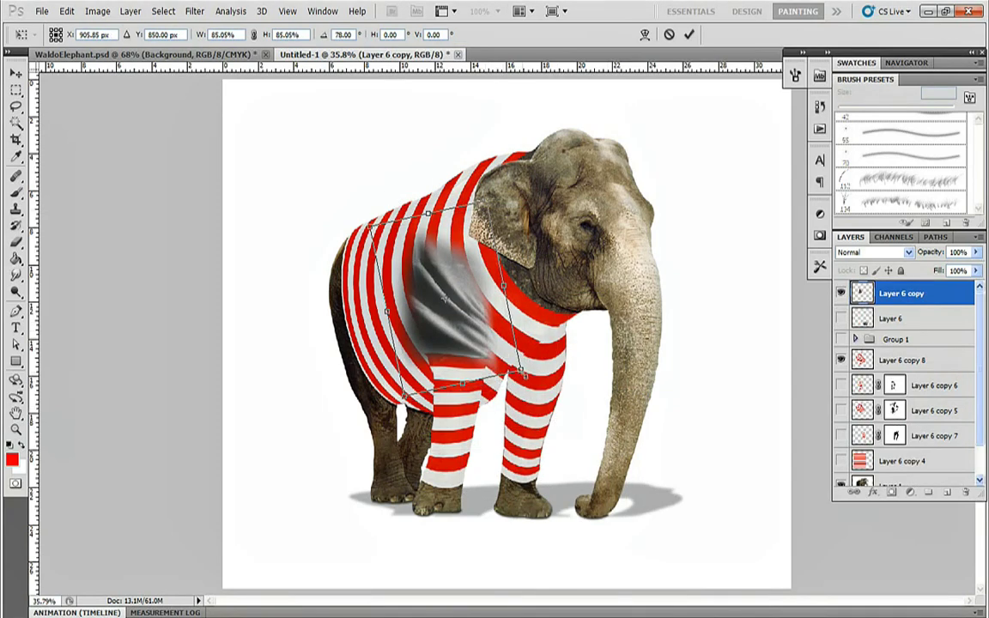
left_click_drag(519, 370, 518, 366)
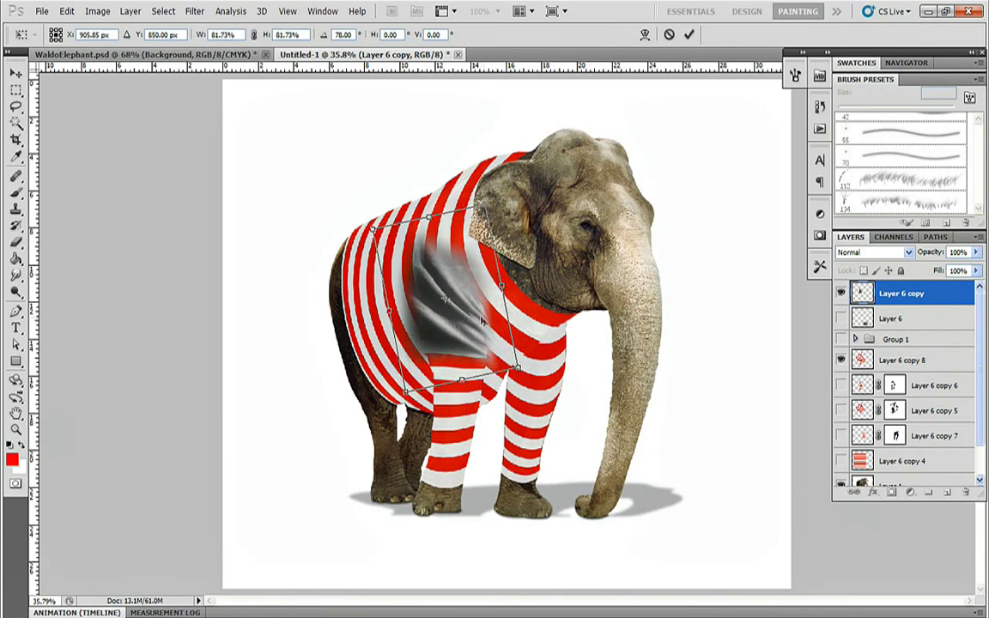
left_click_drag(479, 318, 478, 310)
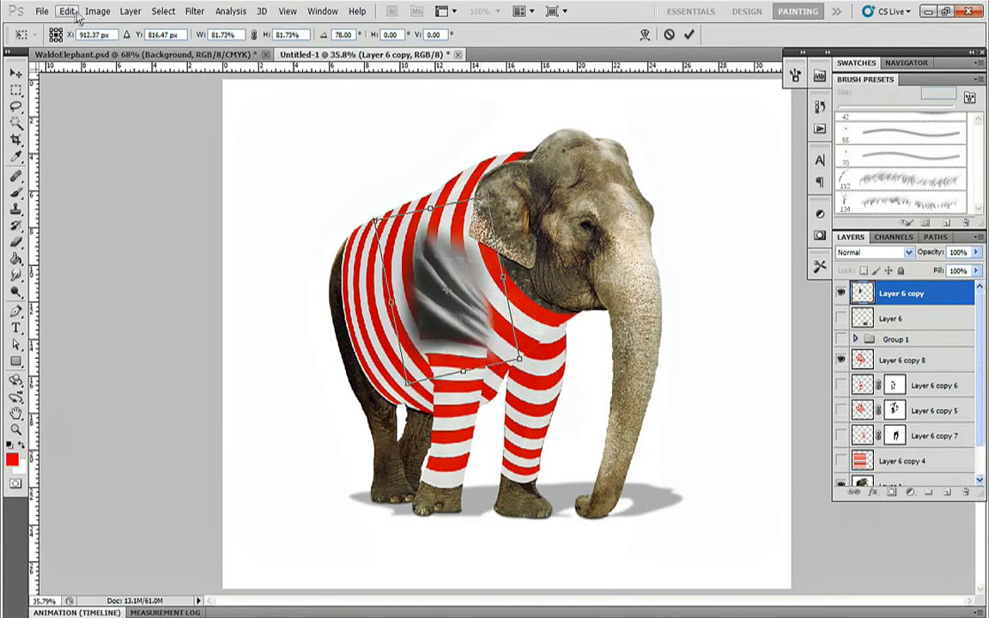
Step: Warp the grey fabric copy so its folds curve around the elephant's shoulder and apply the transform
left_click(67, 11)
mouse_move(103, 266)
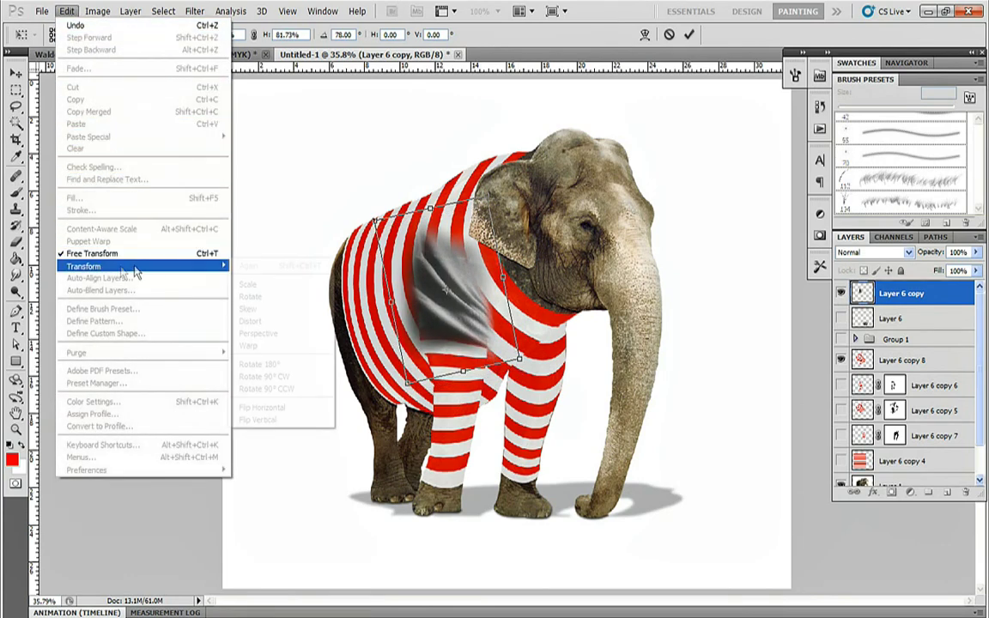
left_click(261, 344)
left_click_drag(451, 302, 462, 266)
mouse_move(493, 336)
left_mouse_down()
mouse_move(462, 306)
mouse_move(479, 290)
left_mouse_up()
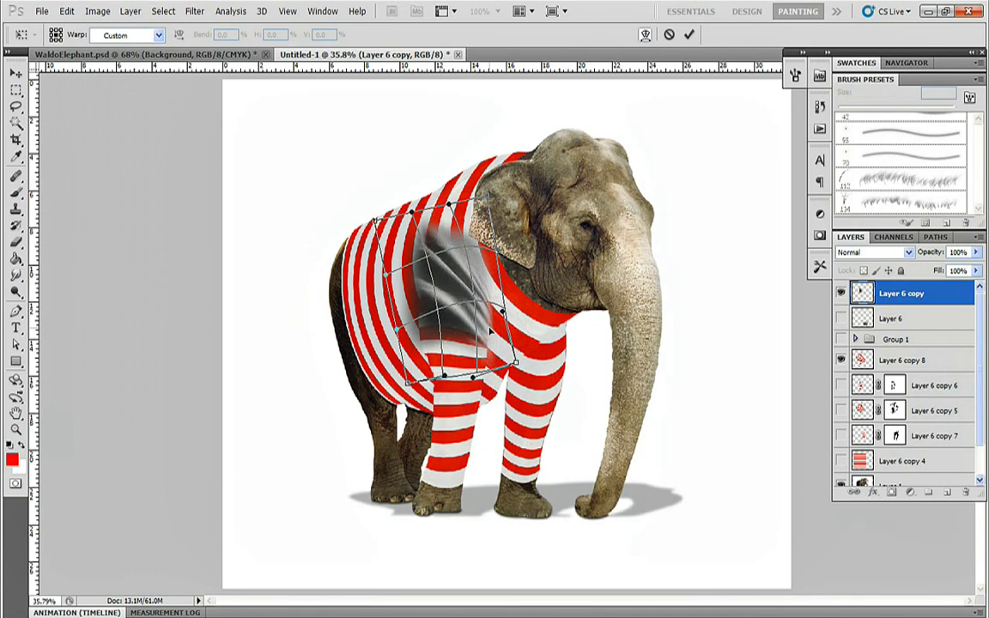
left_click_drag(453, 309, 476, 296)
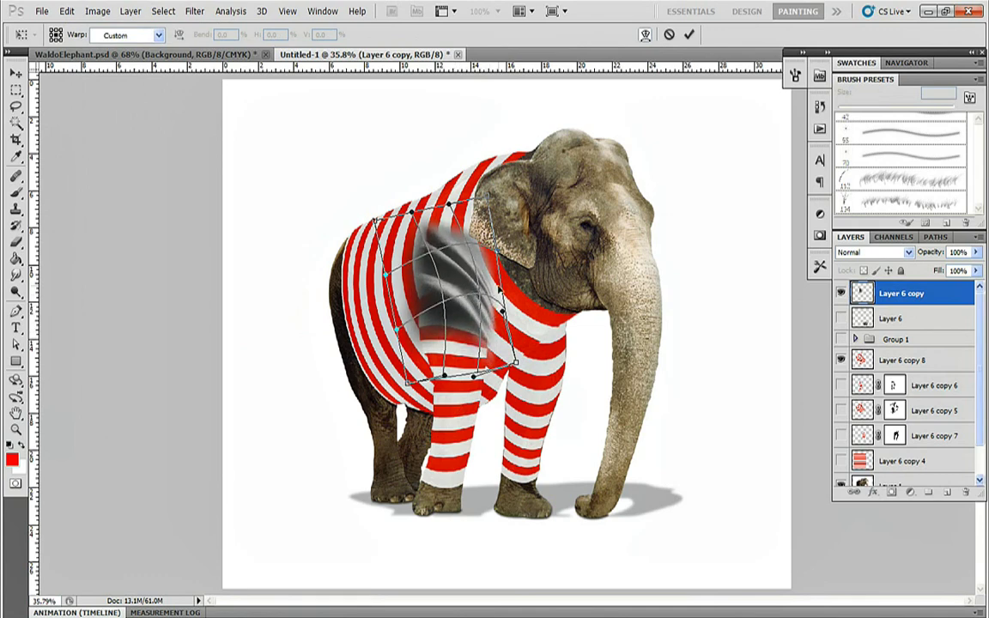
key("Return")
Step: Compare blending modes on the warped shoulder folds layer and set it to Overlay
left_click(870, 253)
left_click(869, 261)
key("Down")
key("Down")
key("Down")
key("Up")
key("Down")
key("Down")
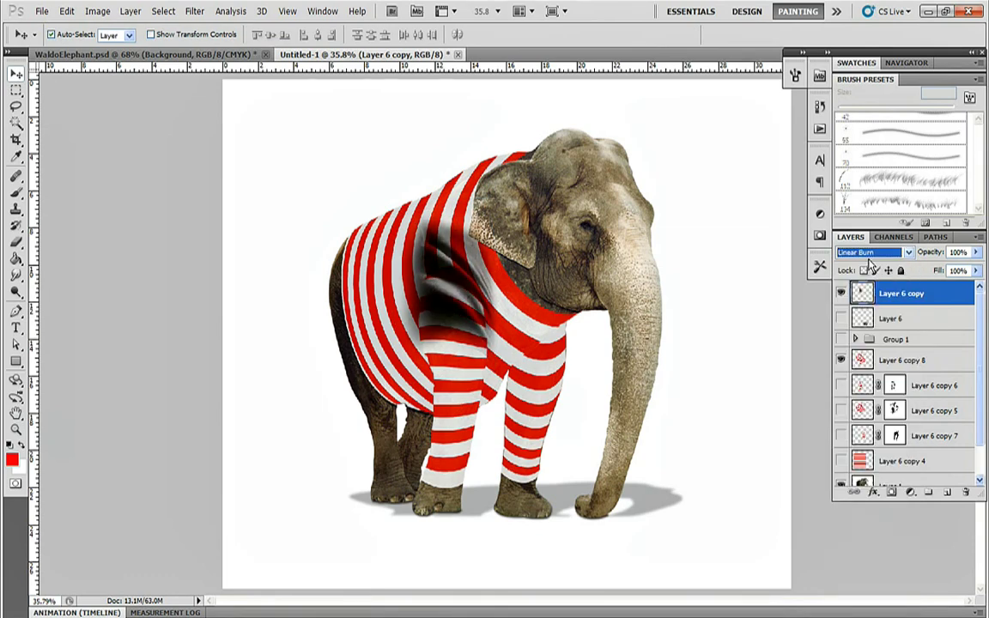
key("Down")
key("Down")
key("Down")
key("Down")
key("Down")
key("Down")
key("Down")
key("Down")
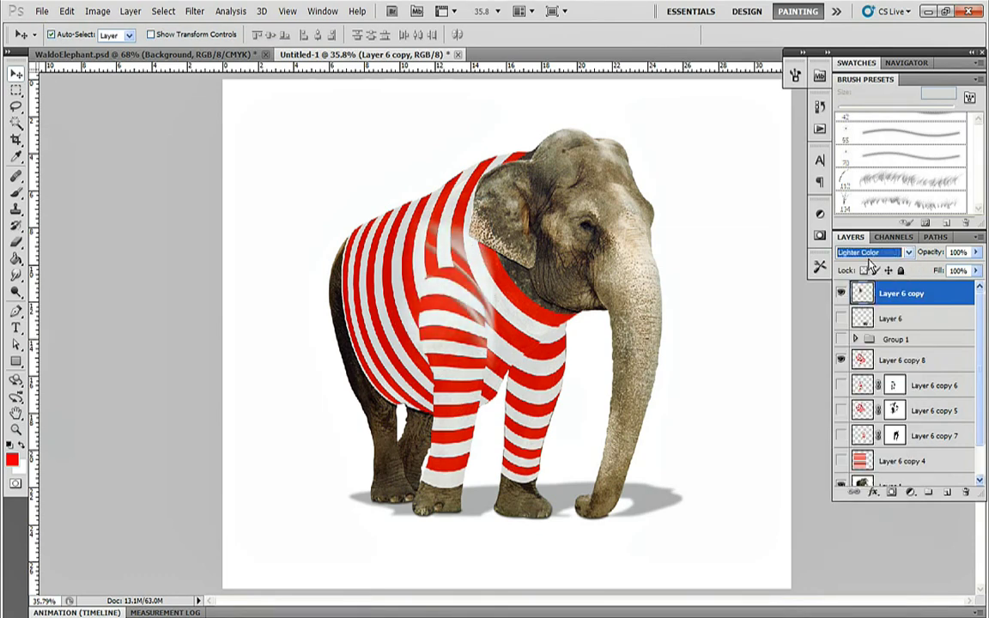
key("Down")
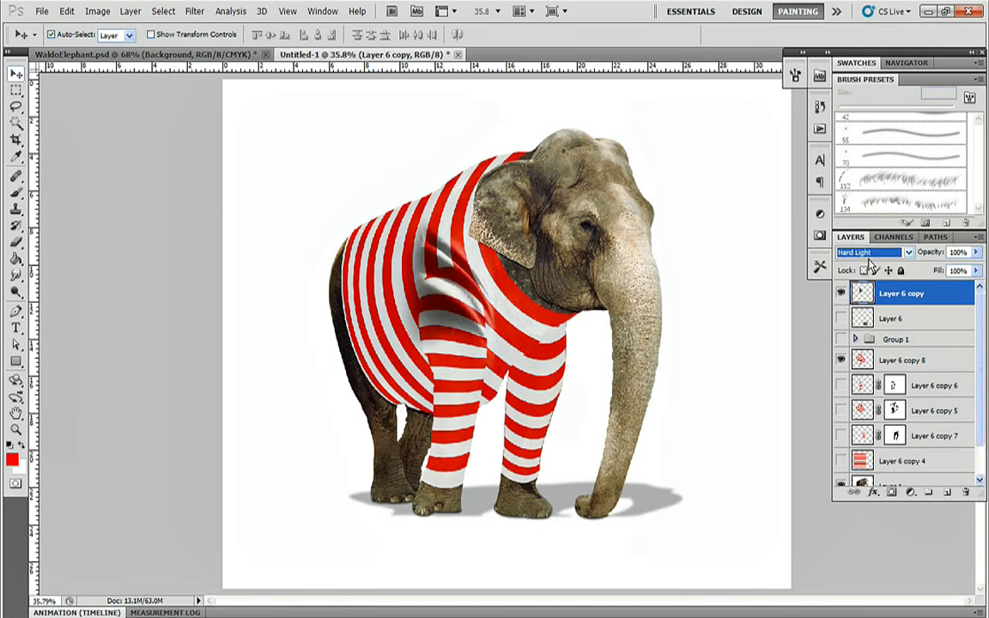
key("Up")
key("Up")
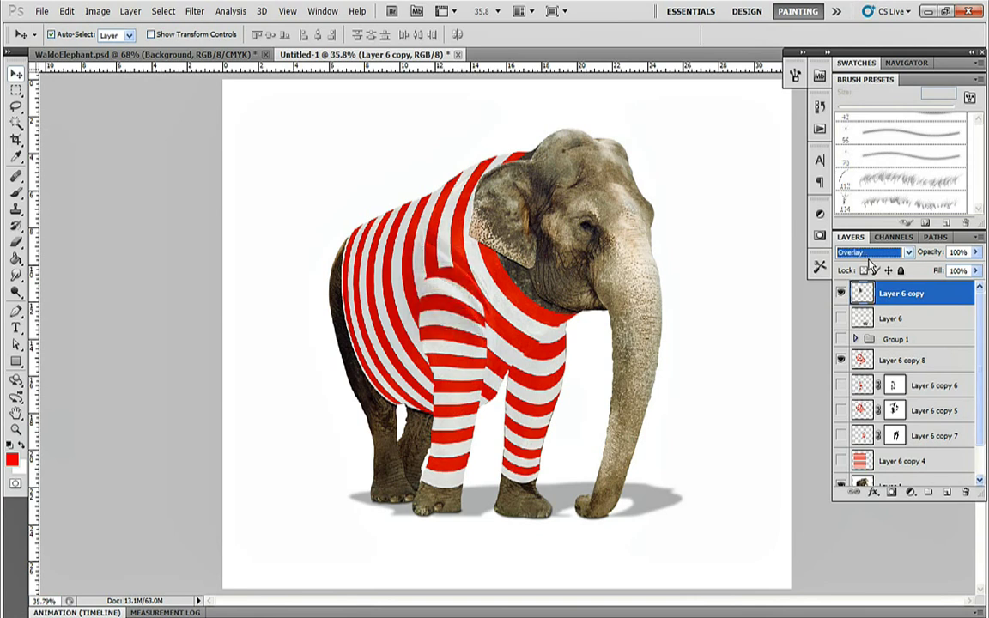
Step: Add a new layer above the striped shirt, load the shirt's outline as a selection and hide the selection edges
left_click(870, 361)
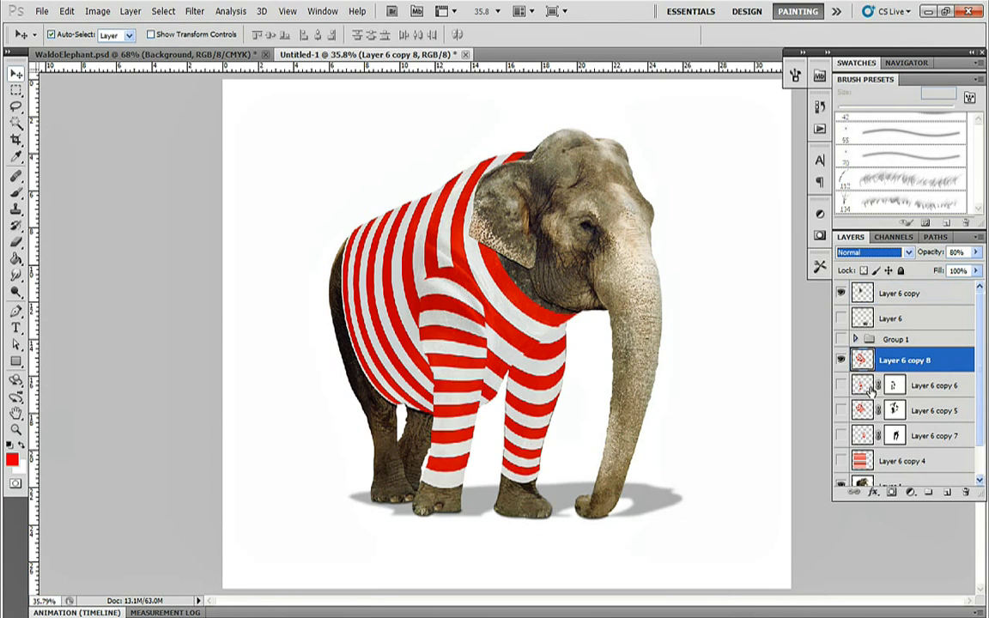
key("b")
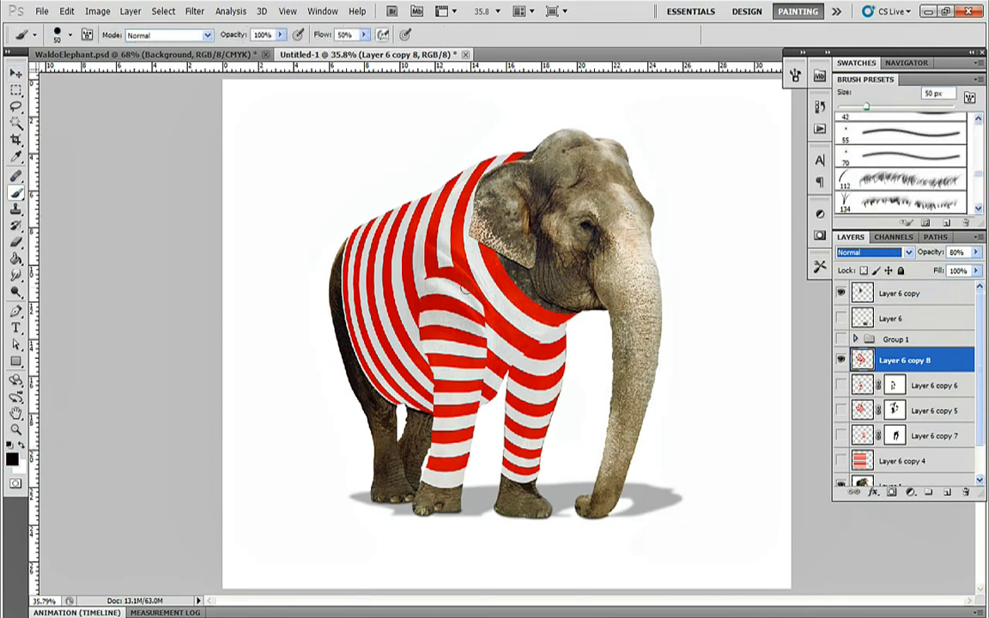
left_click(949, 495)
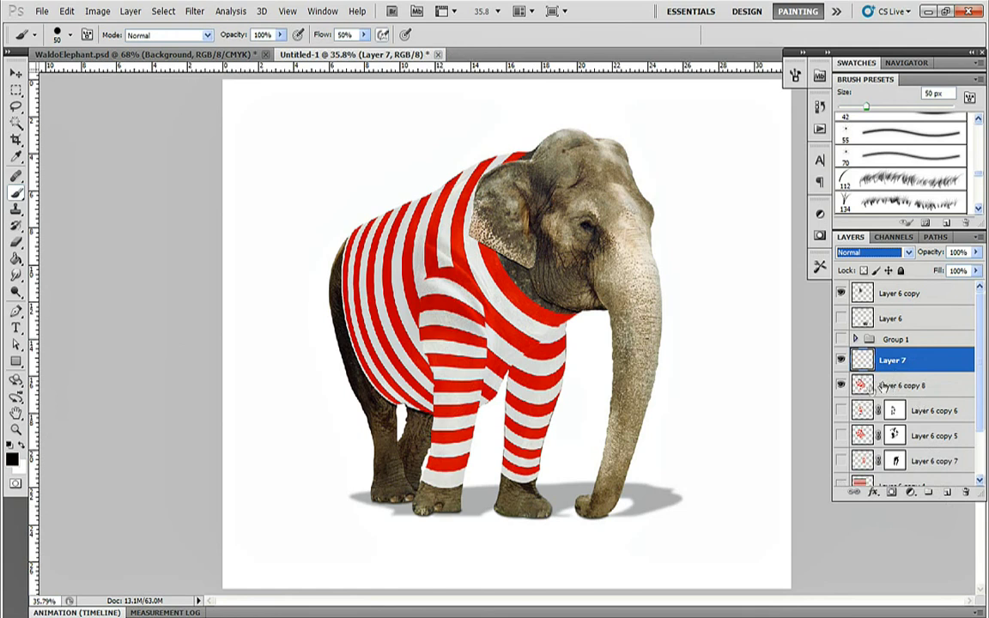
left_click(862, 387, "ctrl")
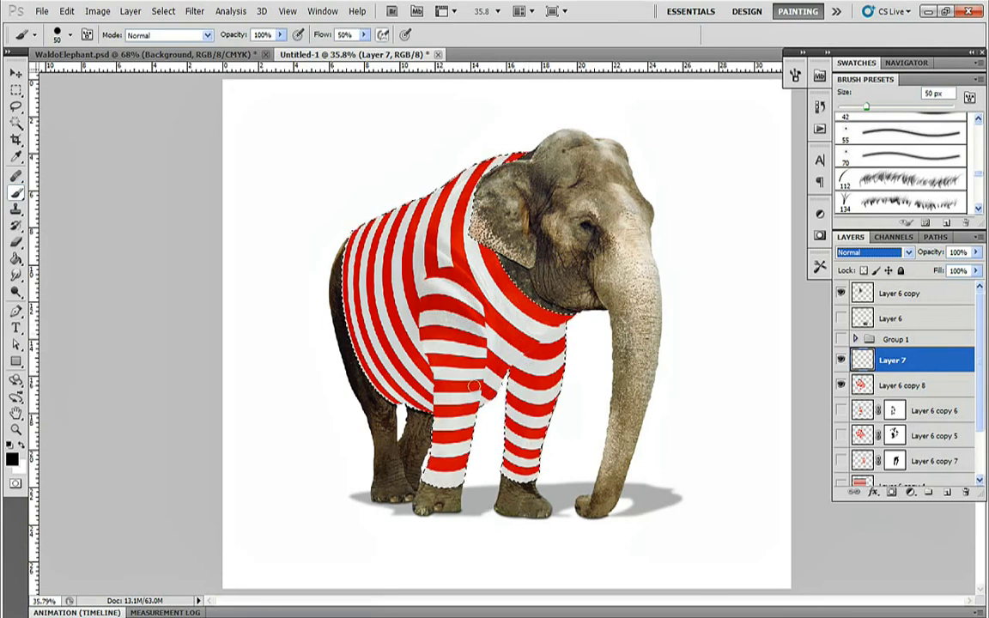
key("ctrl+h")
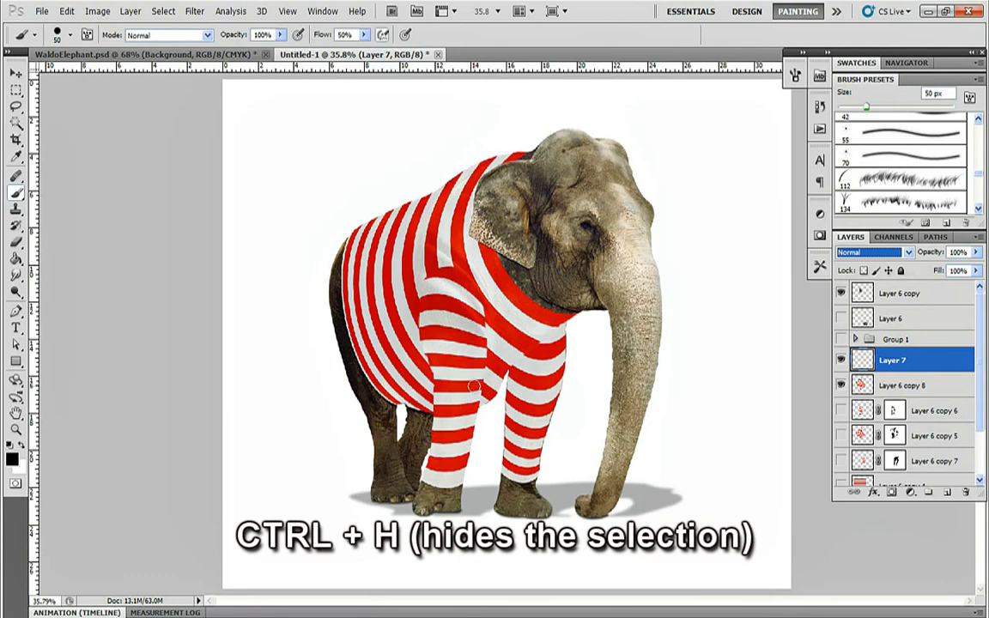
mouse_move(509, 317)
left_mouse_down()
mouse_move(570, 351)
mouse_move(592, 378)
mouse_move(579, 422)
mouse_move(434, 425)
left_mouse_up()
left_click_drag(448, 375, 468, 176)
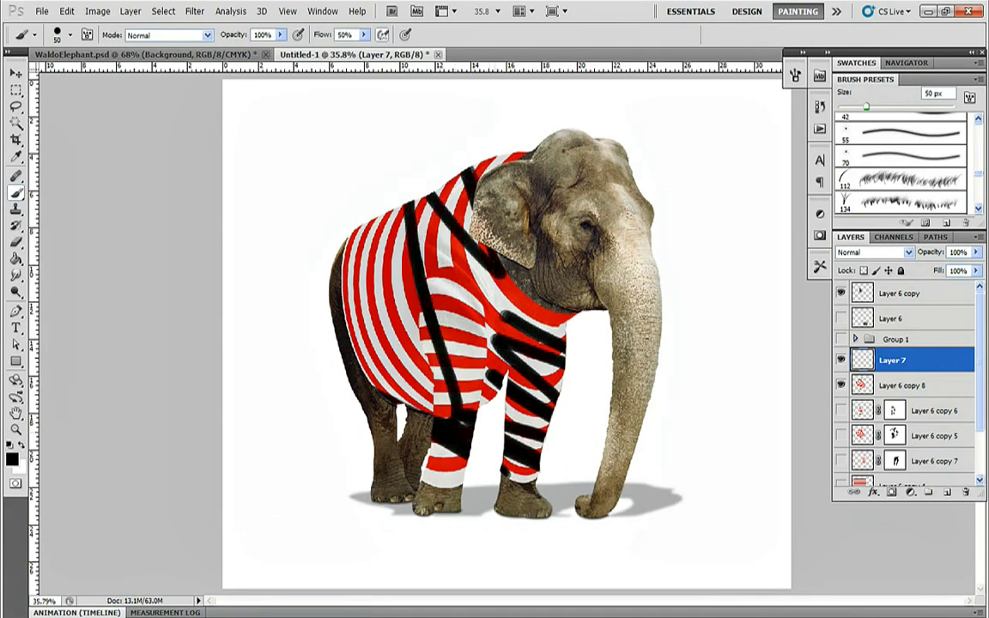
key("ctrl+z")
Step: Soften and enlarge the brush, and paint black shading across the shirt's chest and belly
left_click(795, 75)
left_click_drag(669, 177, 730, 178)
left_click_drag(764, 265, 641, 266)
left_click(795, 75)
mouse_move(558, 325)
left_mouse_down()
mouse_move(525, 351)
mouse_move(563, 315)
mouse_move(507, 331)
left_mouse_up()
key("]")
key("]")
key("]")
key("]")
key("]")
left_click_drag(378, 369, 548, 310)
key("e")
mouse_move(449, 412)
left_mouse_down()
mouse_move(449, 353)
mouse_move(455, 430)
left_mouse_up()
key("ctrl+z")
Step: Select only the near front leg using its layer mask, shade the sleeve's edges in black, and deselect
left_click(896, 462, "ctrl")
key("b")
left_click(15, 106)
left_click_drag(463, 475, 413, 477)
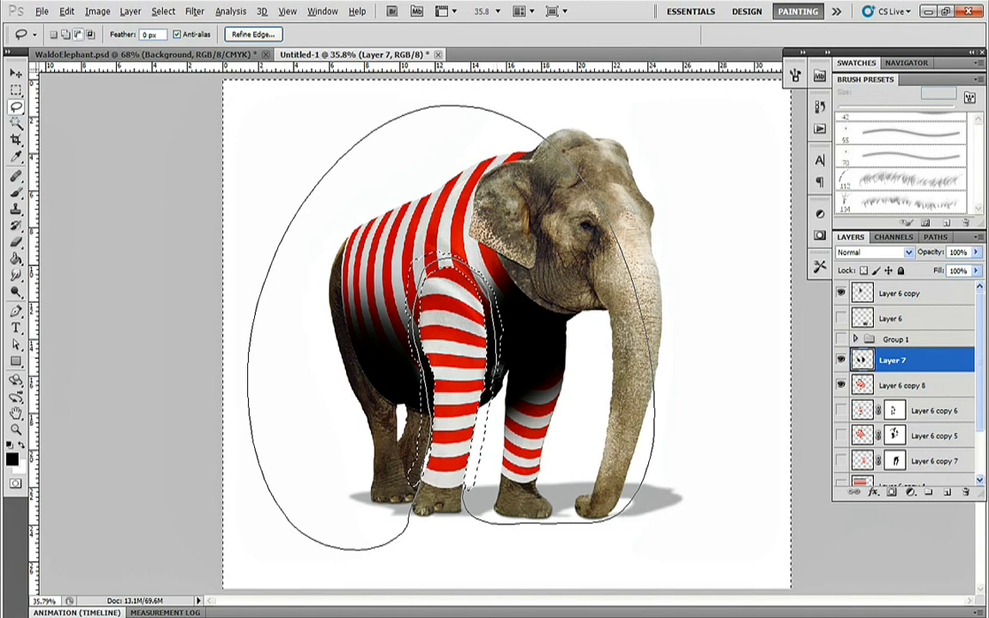
left_click_drag(499, 357, 496, 353)
key("b")
key("ctrl+d")
Step: Lighten the black shading along the far front leg's outer edge with an eraser larger than 150 px
key("e")
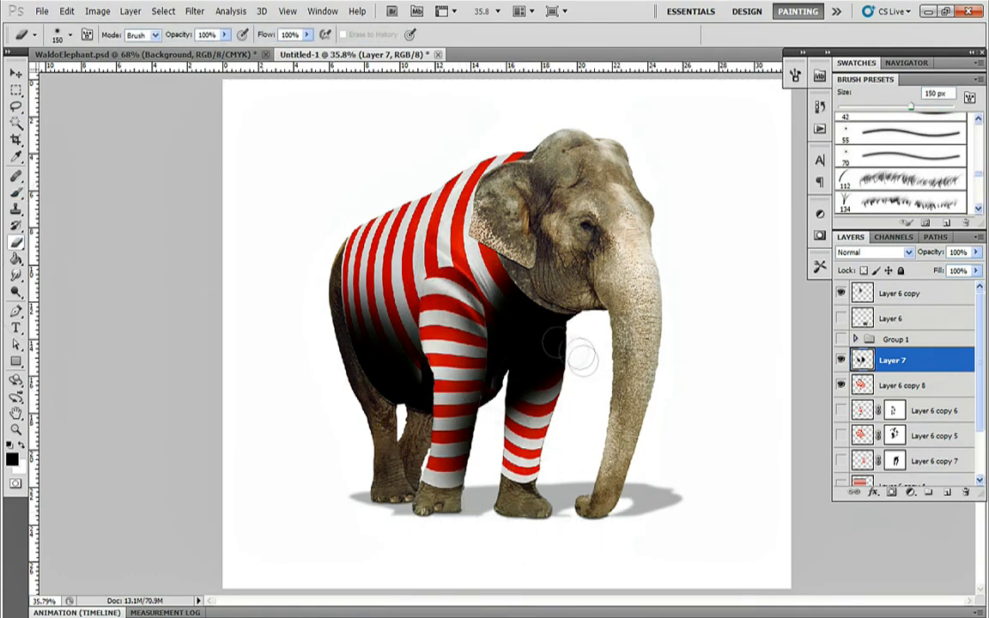
key("bracketright")
key("bracketright")
key("bracketright")
key("bracketright")
key("bracketright")
key("bracketright")
key("bracketright")
left_click(619, 397)
key("b")
key("bracketleft")
key("bracketleft")
key("bracketleft")
key("bracketleft")
key("bracketleft")
left_click_drag(493, 442, 520, 369)
key("ctrl+z")
Step: Load the shirt's outline as a selection and paint soft black shading over it with a 400 px brush at 43% opacity
left_click(861, 390, "ctrl")
key("bracketright")
key("bracketright")
key("bracketright")
key("bracketright")
left_click_drag(414, 288, 459, 455)
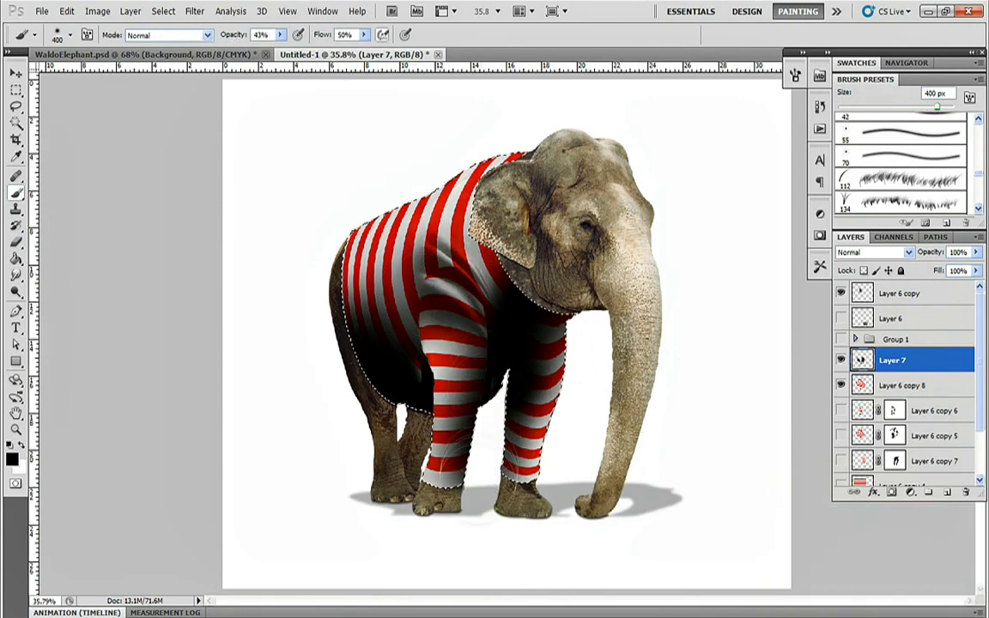
Step: Paint soft white highlights over the shirt's back with a large white brush at 27% opacity
key("ctrl+e")
key("ctrl+shift+alt+n")
key("x")
key("bracketright")
key("bracketright")
key("bracketright")
left_click_drag(233, 34, 224, 35)
mouse_move(346, 197)
left_mouse_down()
mouse_move(478, 144)
mouse_move(350, 249)
left_mouse_up()
Step: Isolate the area around the near front leg using the layer masks, add white highlights with a 250 px brush, and deselect
key("bracketleft")
key("bracketleft")
key("bracketleft")
key("bracketleft")
key("bracketleft")
left_click(895, 435, "ctrl")
left_click(895, 411, "ctrl")
left_click_drag(405, 273, 423, 310)
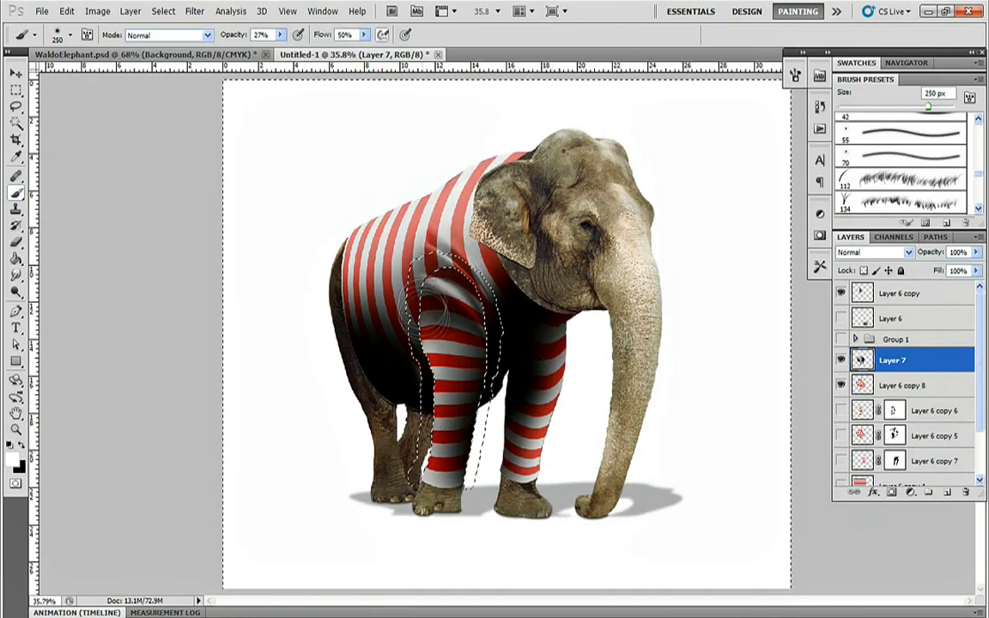
key("l")
mouse_move(507, 163)
left_mouse_down()
mouse_move(403, 524)
mouse_move(412, 513)
left_mouse_up()
key("b")
key("ctrl+d")
Step: Set the painted shading layer's blending mode to Overlay and duplicate the layer
left_click(875, 252)
left_click(860, 340)
key("Down")
key("Down")
key("Down")
key("Down")
key("Down")
key("Down")
key("Down")
key("Down")
key("Down")
key("ctrl+j")
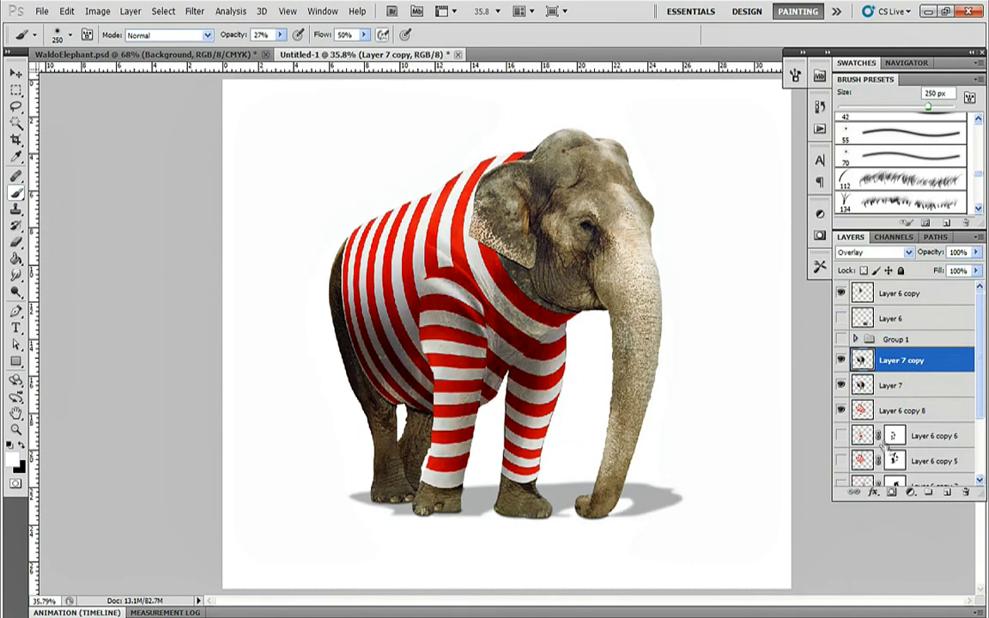
Step: Copy the sleeve folds from the blue T-shirt photo onto a new top layer, and hide the photo group
key("alt+bracketright")
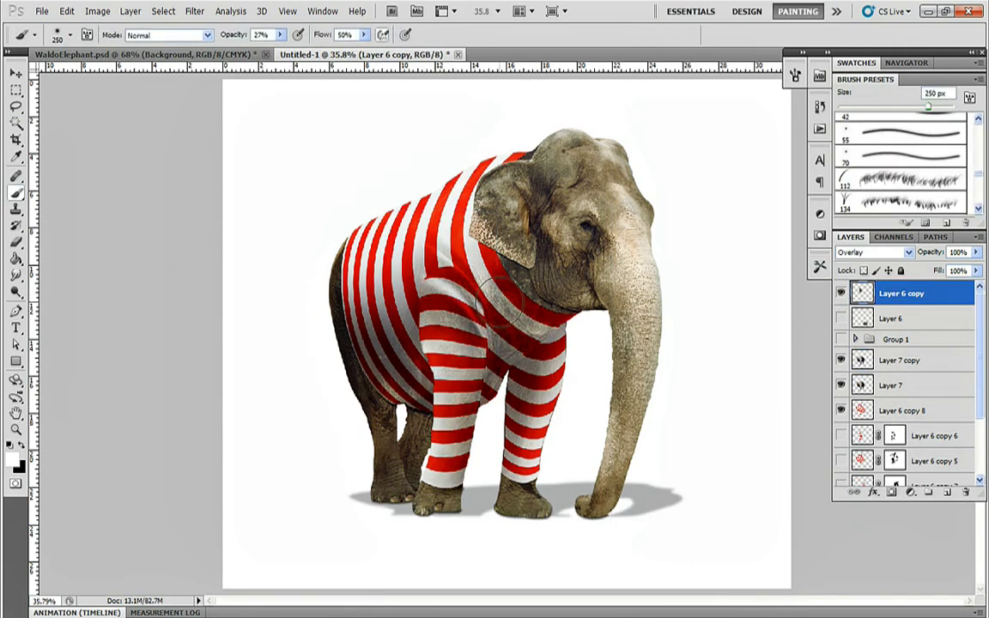
left_click(841, 339)
left_click(687, 239, "ctrl")
key("l")
left_click_drag(690, 144, 697, 138)
left_click(855, 339)
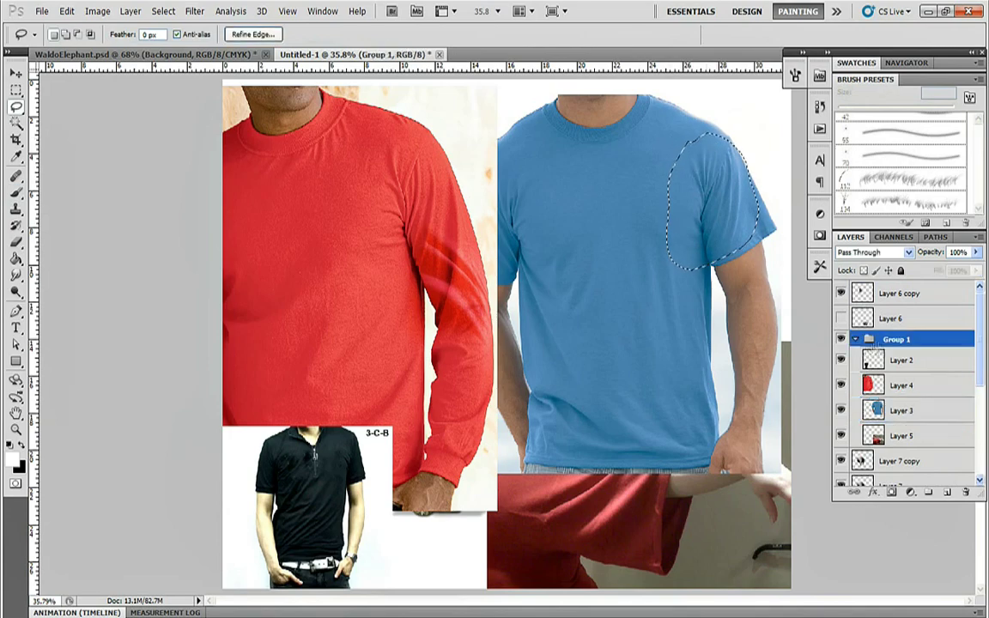
left_click(902, 294)
left_click(841, 339)
key("ctrl+v")
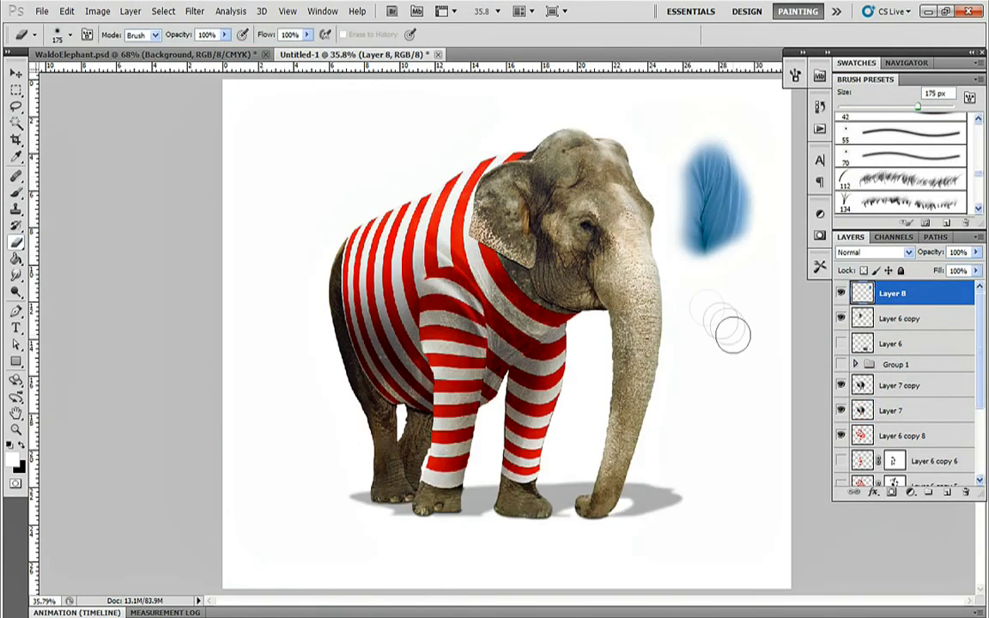
Step: Move the blue folds onto the elephant's chest, flipped vertically, scaled to 119.50% width and rotated 3.39°
key("v")
left_click_drag(734, 219, 496, 347)
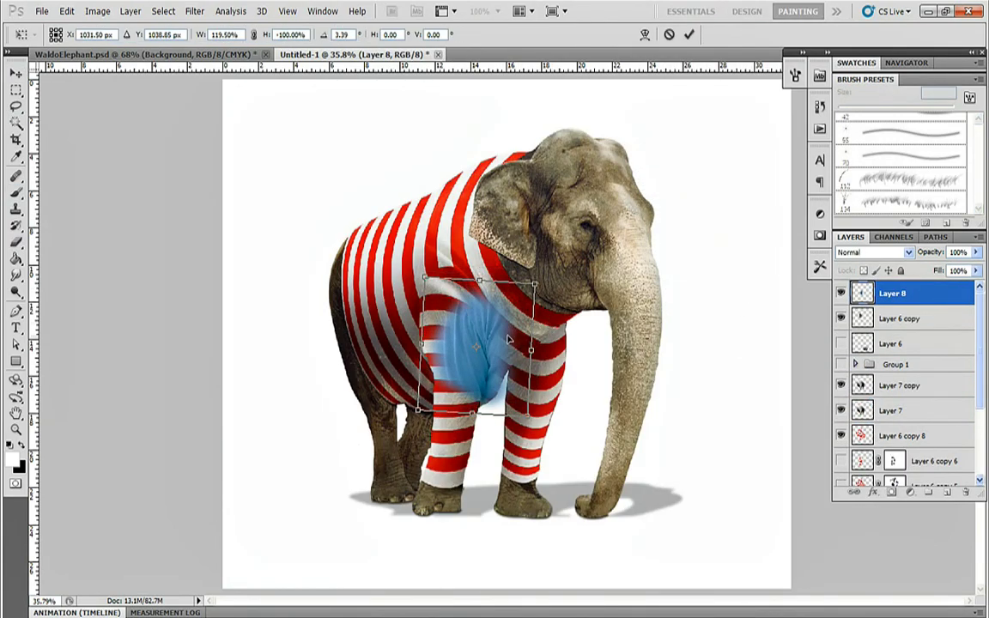
key("ctrl+t")
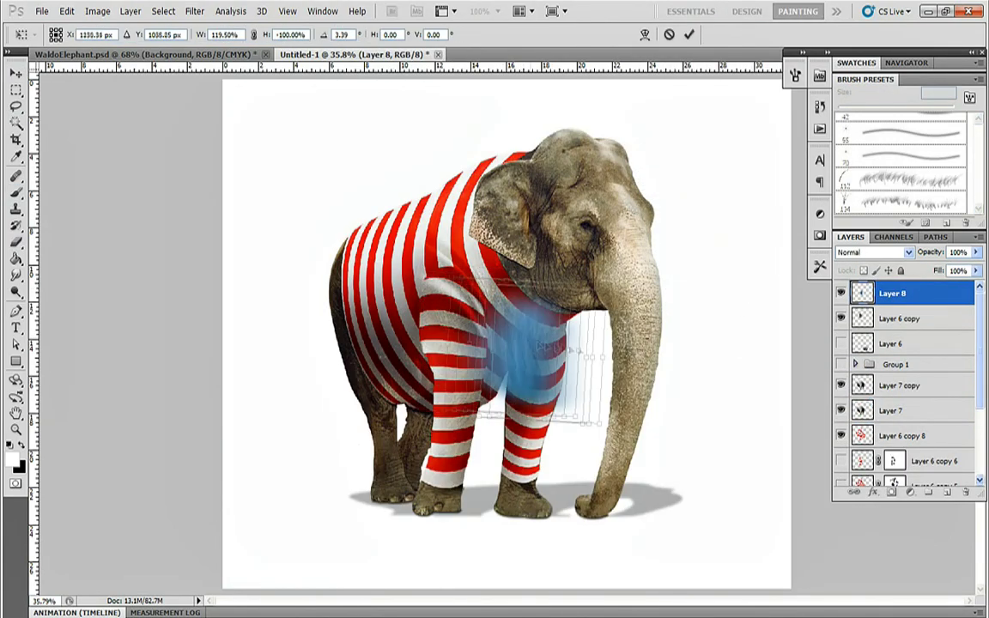
key("Return")
Step: Desaturate the blue chest folds and set their blending mode to Overlay
key("ctrl+u")
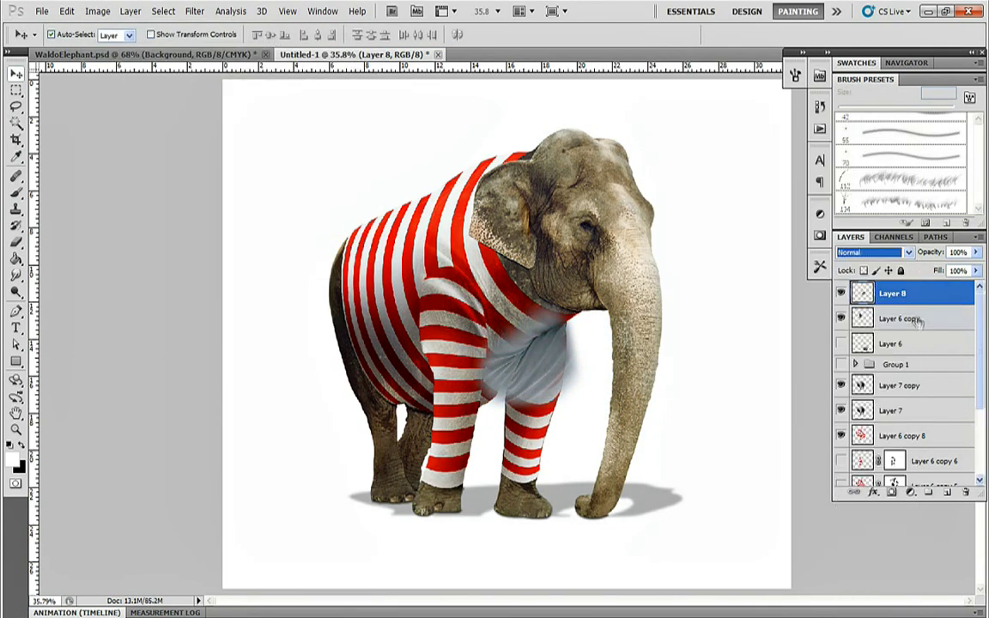
left_click(908, 252)
left_click(863, 435)
Step: Clean up the edges of the chest folds with a 35 px eraser
left_click(862, 294, "ctrl")
key("e")
key("[")
key("[")
key("[")
key("[")
key("[")
key("[")
key("[")
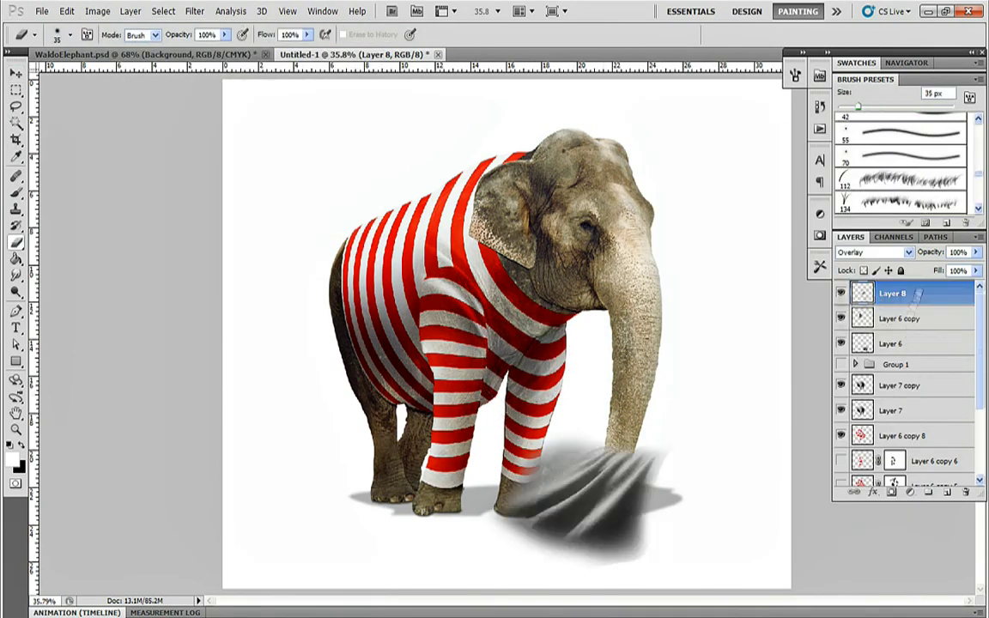
Step: Move the original grey fabric folds onto the elephant's back and transform them to fit the shirt there
left_click_drag(486, 419, 375, 210)
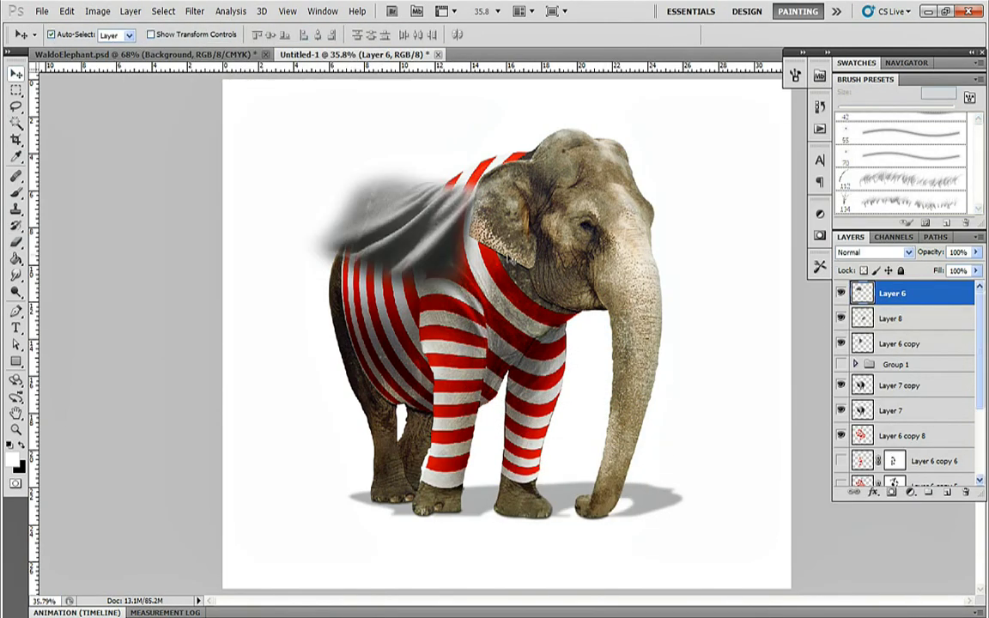
key("ctrl+t")
left_click(66, 11)
left_click(258, 378)
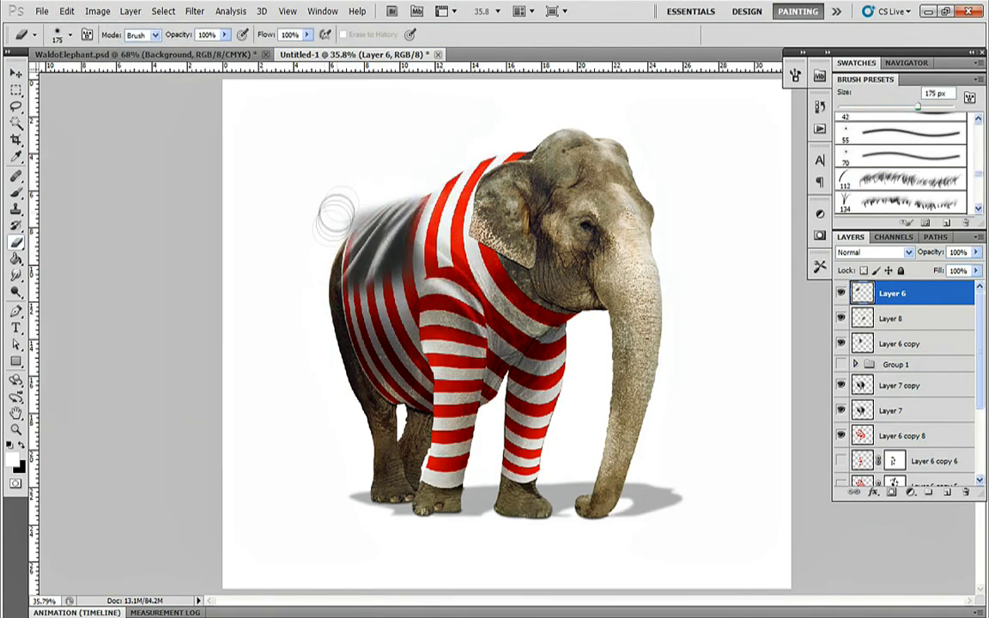
Step: Erase the outer edges of the grey back folds so they fade softly into the striped shirt
left_click_drag(336, 213, 391, 182)
left_click(16, 74)
left_click_drag(384, 223, 414, 191)
key("e")
key("[")
key("[")
key("[")
key("[")
key("[")
key("[")
key("[")
key("[")
key("]")
key("]")
key("]")
key("]")
key("]")
key("]")
mouse_move(423, 283)
left_mouse_down()
mouse_move(368, 323)
mouse_move(361, 296)
left_mouse_up()
Step: Set the back folds to Multiply at 70% opacity and erase their excess with a 300 px eraser
left_click(909, 253)
left_click(888, 459)
key("Up")
key("Up")
key("Up")
key("Up")
key("Up")
key("Up")
key("Up")
key("Up")
key("Up")
mouse_move(934, 254)
left_mouse_down()
mouse_move(898, 261)
mouse_move(913, 260)
left_mouse_up()
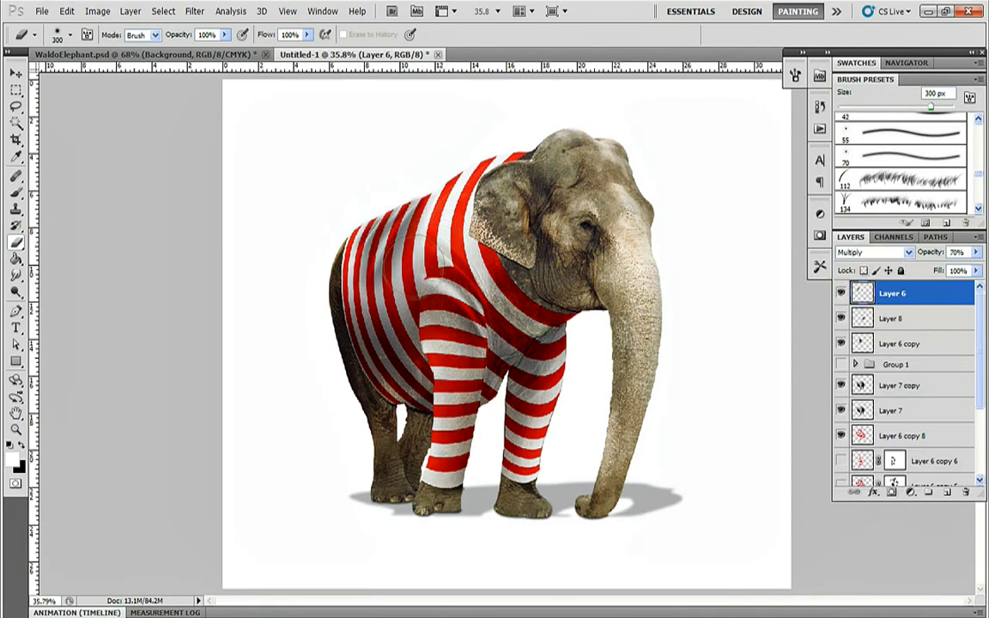
left_click_drag(365, 313, 393, 250)
Step: Change the back folds' blending mode to Pin Light and adjust the layer's opacity
left_click(877, 253)
left_click(877, 311)
key("Down")
key("Down")
key("Down")
key("Down")
key("Down")
key("Down")
key("Down")
key("Down")
key("Down")
key("Down")
key("Down")
key("Down")
key("Down")
key("Down")
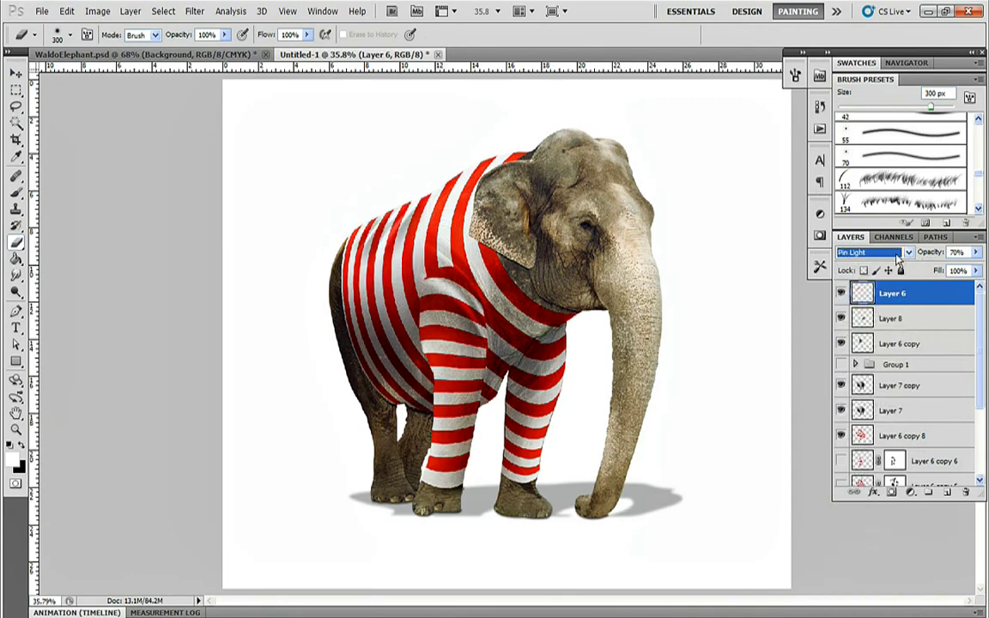
left_click_drag(930, 252, 918, 277)
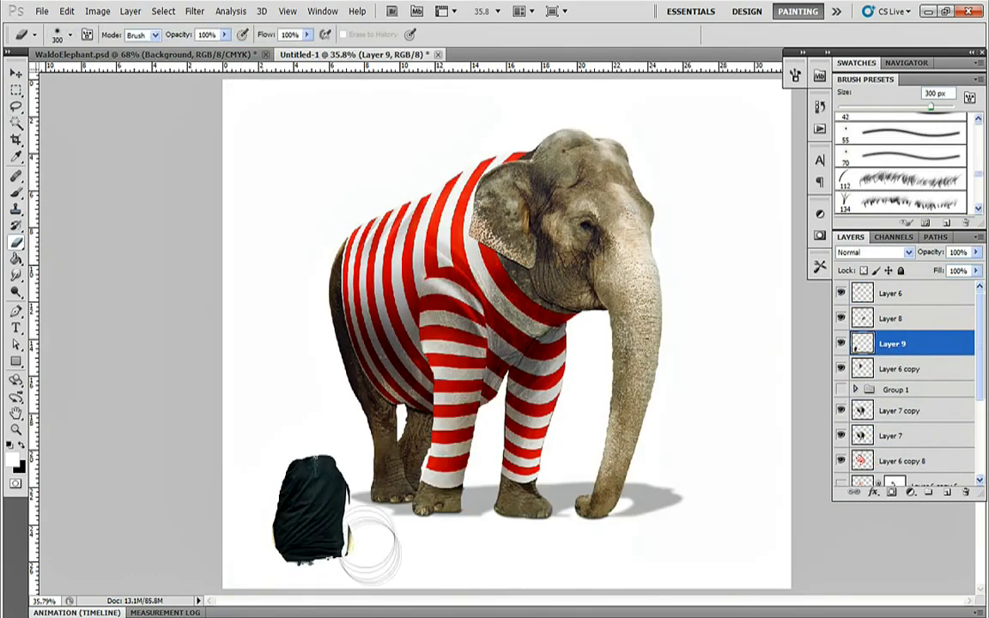
Step: Soften the edges of the dark fabric patch below the elephant with a 125 px eraser
key("bracketleft")
key("bracketleft")
key("bracketleft")
mouse_move(371, 543)
left_mouse_down()
mouse_move(350, 468)
mouse_move(304, 566)
mouse_move(329, 574)
left_mouse_up()
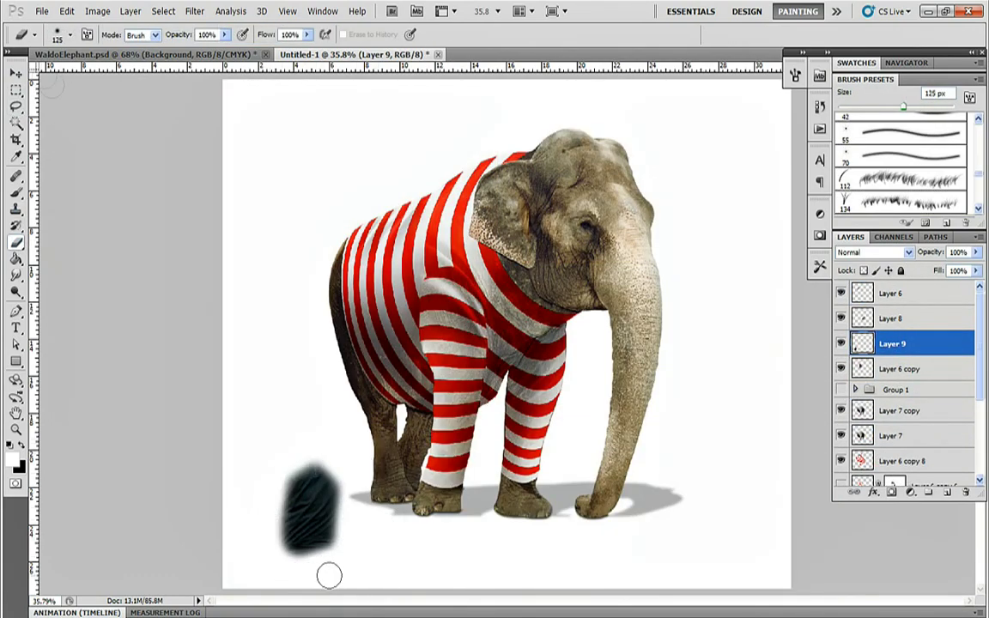
Step: Transform the dark fabric folds to fit the elephant's belly and place a duplicate across the lower chest
key("ctrl+t")
left_click_drag(310, 506, 402, 361)
left_click_drag(450, 421, 484, 352)
left_click_drag(340, 390, 329, 404)
key("Return")
mouse_move(406, 374)
left_mouse_down()
mouse_move(505, 371)
mouse_move(486, 372)
left_mouse_up()
key("ctrl+t")
key("Return")
key("e")
scroll(934, 391, "down", 3)
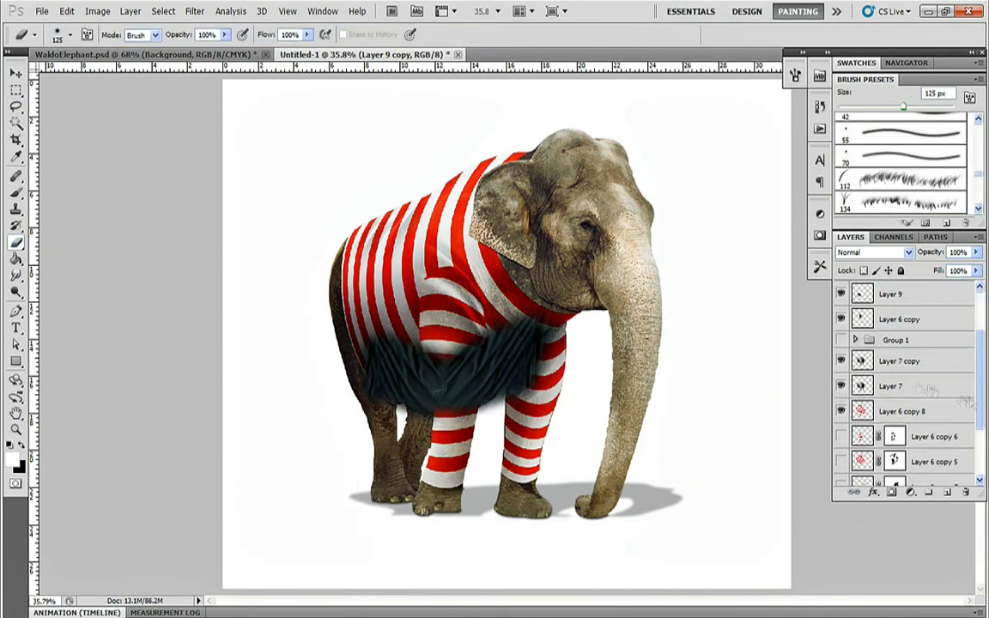
Step: Clear the dark folds covering the near front leg and merge the two dark fold layers
scroll(893, 395, "up", 3)
left_click(903, 362)
left_click(931, 338, "shift")
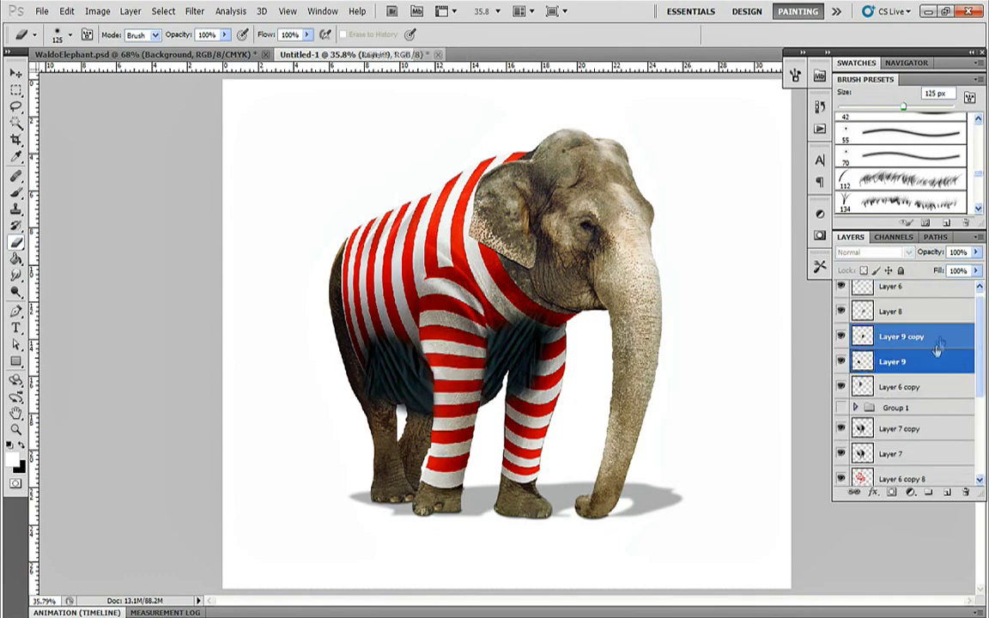
right_click(936, 348)
left_click(884, 601)
Step: Blend the merged dark folds into the stripes with a blending mode and brighten them using Levels
left_click(876, 253)
left_click(863, 425)
key("ctrl+l")
left_click_drag(872, 187, 736, 186)
key("Return")
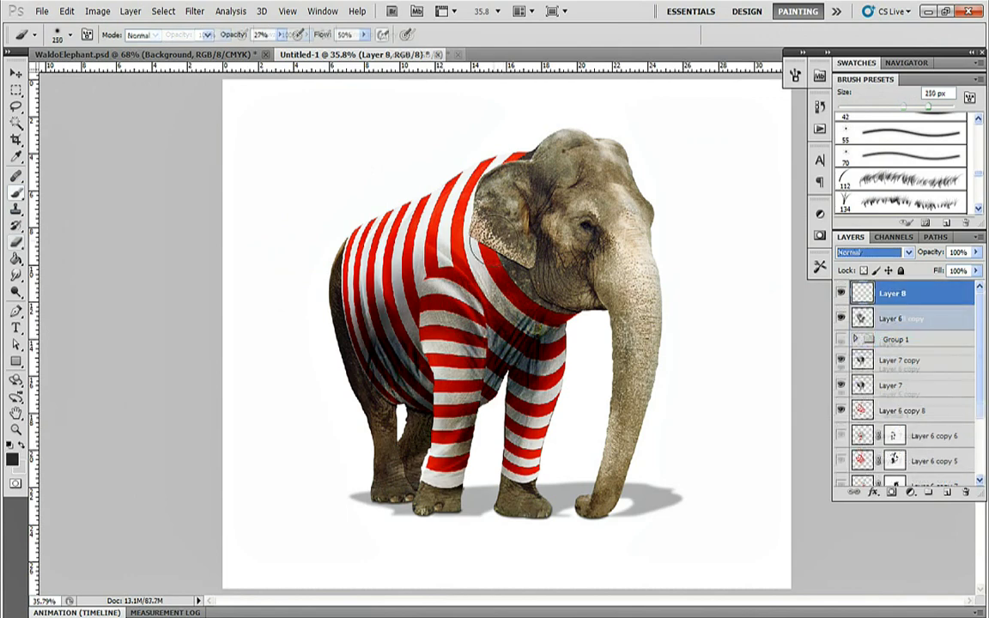
Step: Paint thin black shadows along the shirt cuffs on both front legs with a 9 px brush at 50% opacity
key("[")
key("[")
key("[")
key("[")
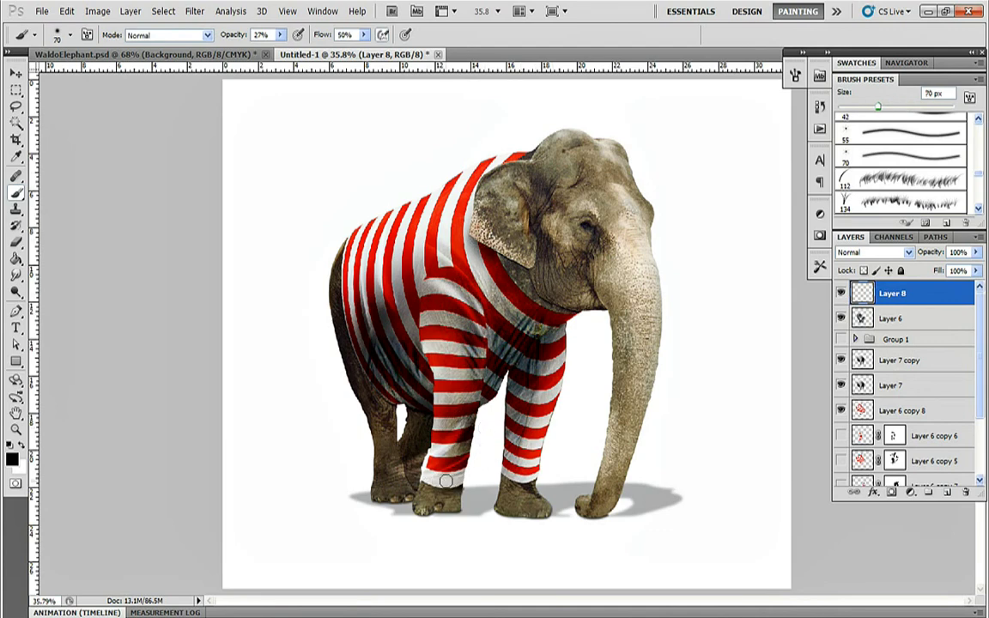
left_click(18, 430)
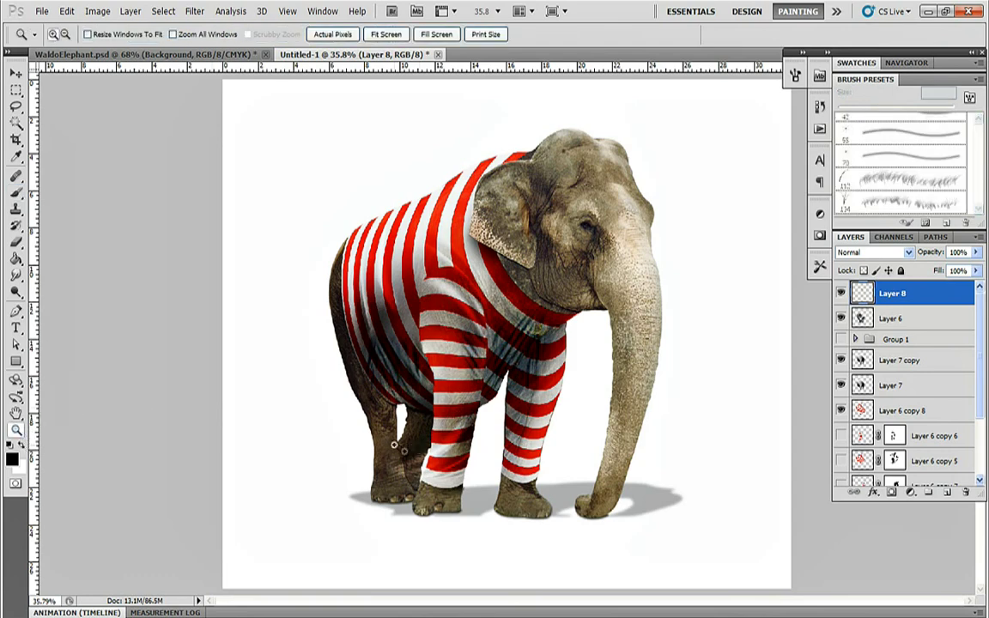
left_click_drag(401, 447, 585, 507)
left_click(17, 193)
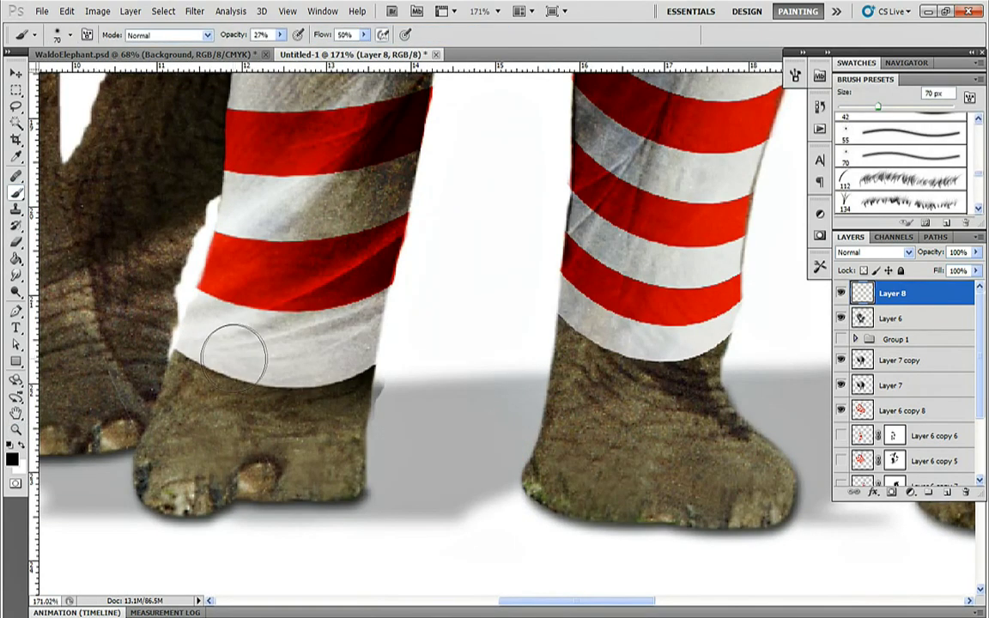
key("5")
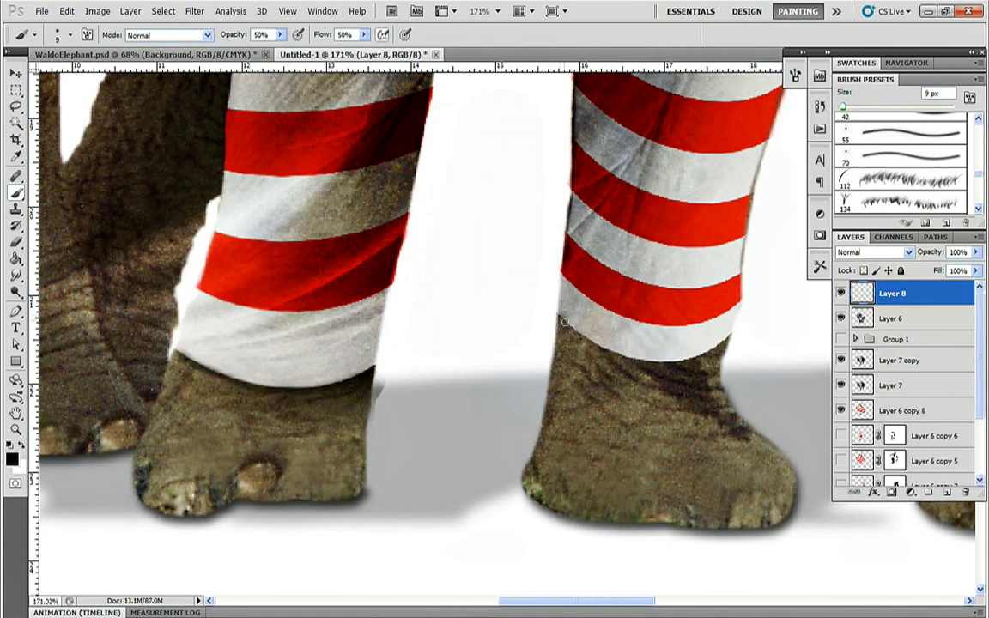
mouse_move(687, 346)
left_mouse_down()
mouse_move(621, 346)
mouse_move(559, 319)
left_mouse_up()
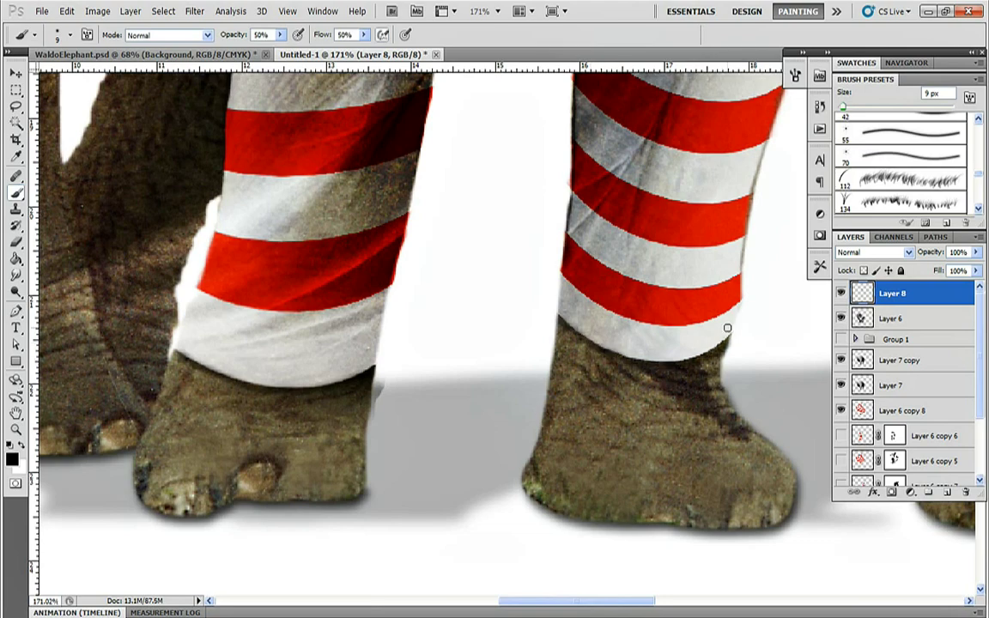
double_click(16, 413)
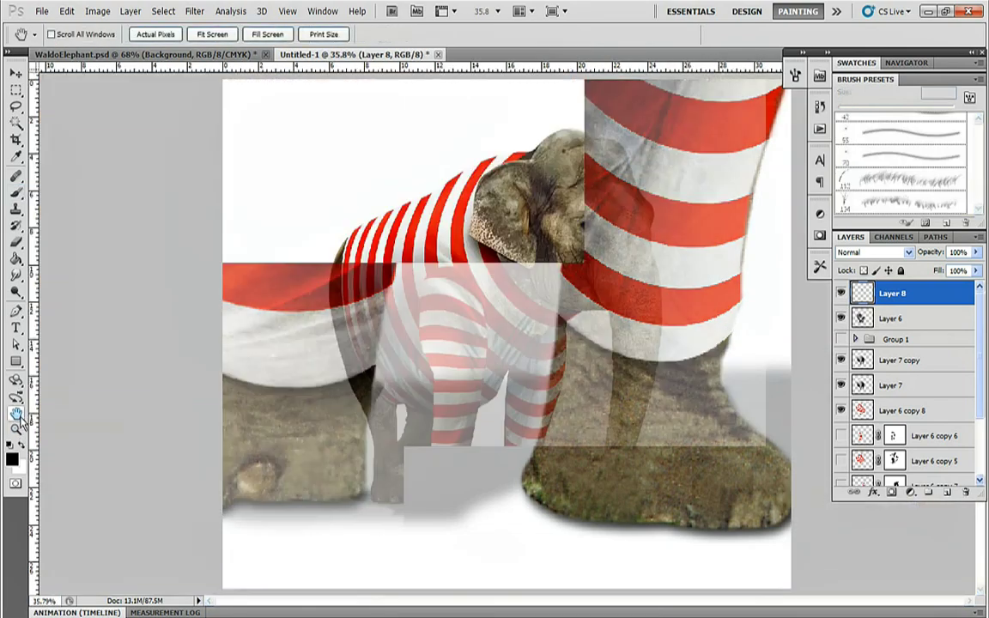